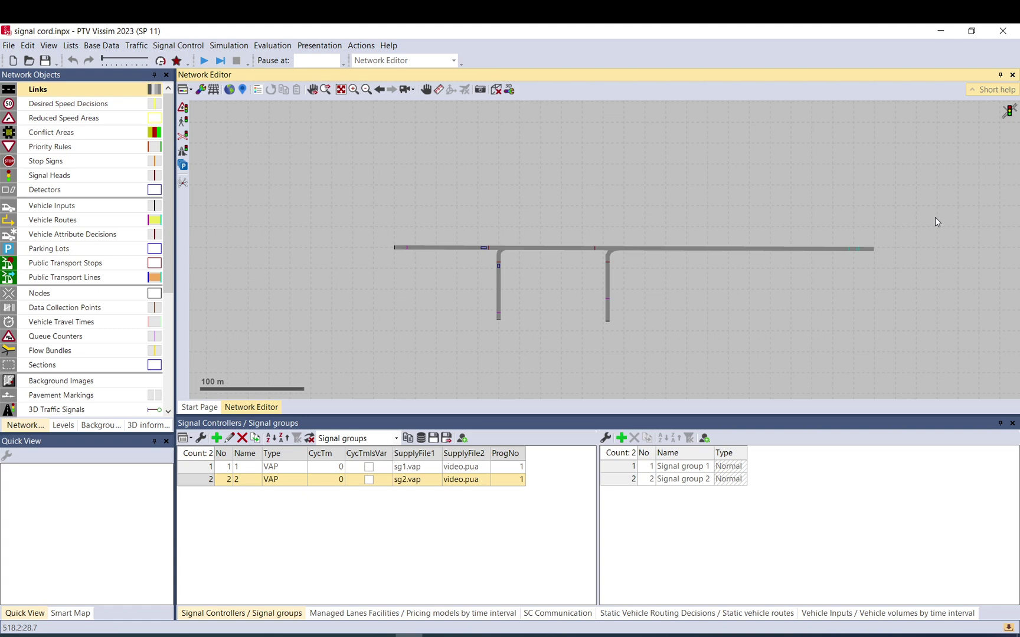
# - Clear the link selection and add new signal controller 3 to the list
pyautogui.moveTo(901, 222)
pyautogui.mouseDown()
pyautogui.moveTo(437, 330)
pyautogui.moveTo(345, 335)
pyautogui.moveTo(971, 229)
pyautogui.moveTo(830, 228)
pyautogui.moveTo(915, 220)
pyautogui.mouseUp()
pyautogui.click(319, 516)
pyautogui.click(217, 439)
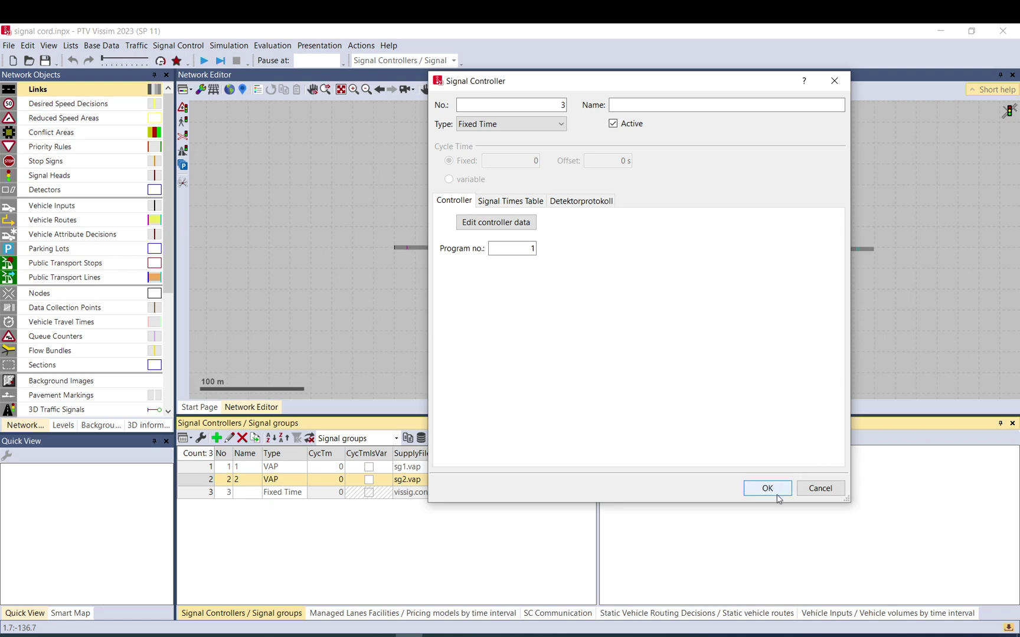
pyautogui.click(496, 222)
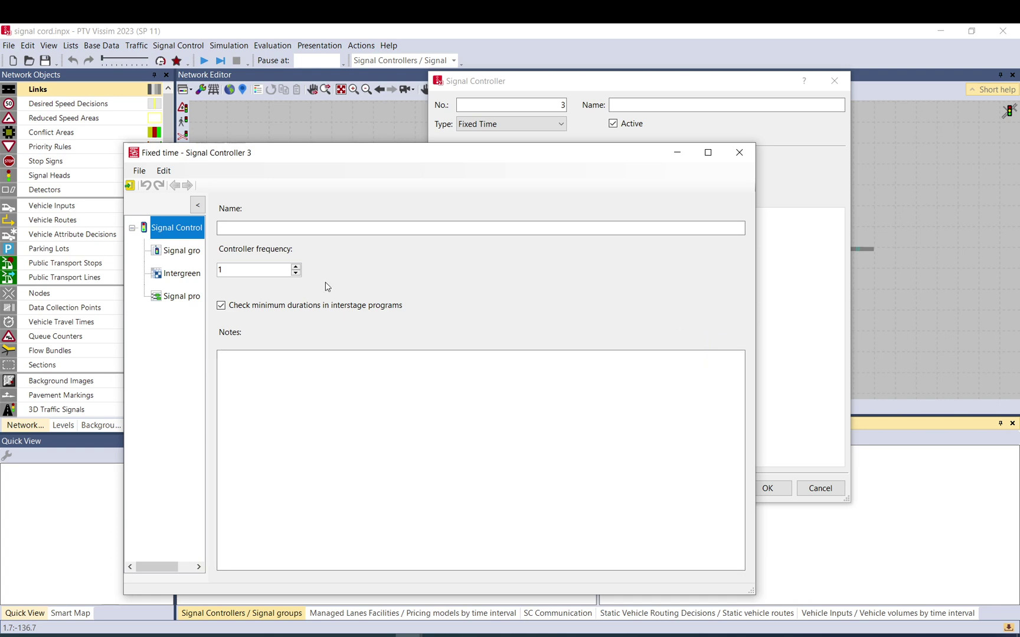
# - Add signal groups 1 and 2 to controller 3
pyautogui.click(181, 251)
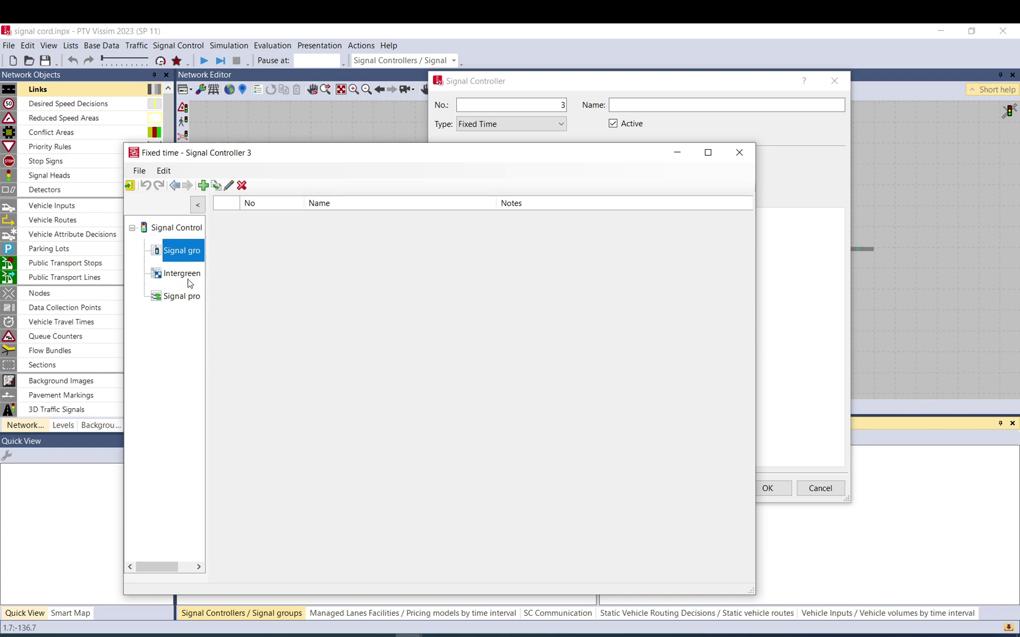
pyautogui.click(188, 276)
pyautogui.click(188, 295)
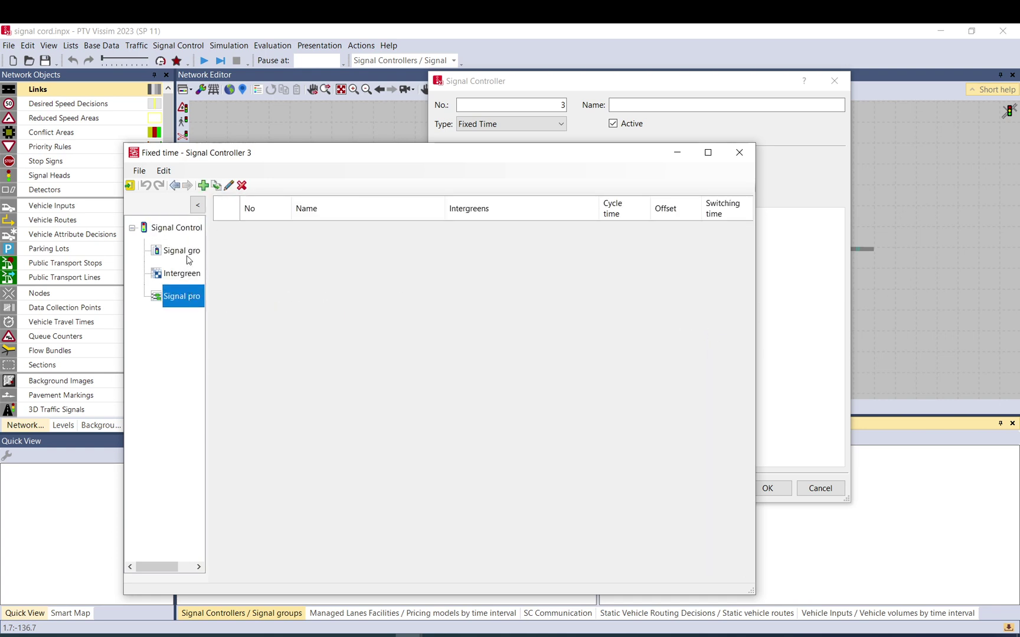
pyautogui.click(180, 250)
pyautogui.click(203, 185)
pyautogui.click(203, 185)
# - Create Signal program 1 with a 60-second cycle
pyautogui.click(176, 301)
pyautogui.click(203, 185)
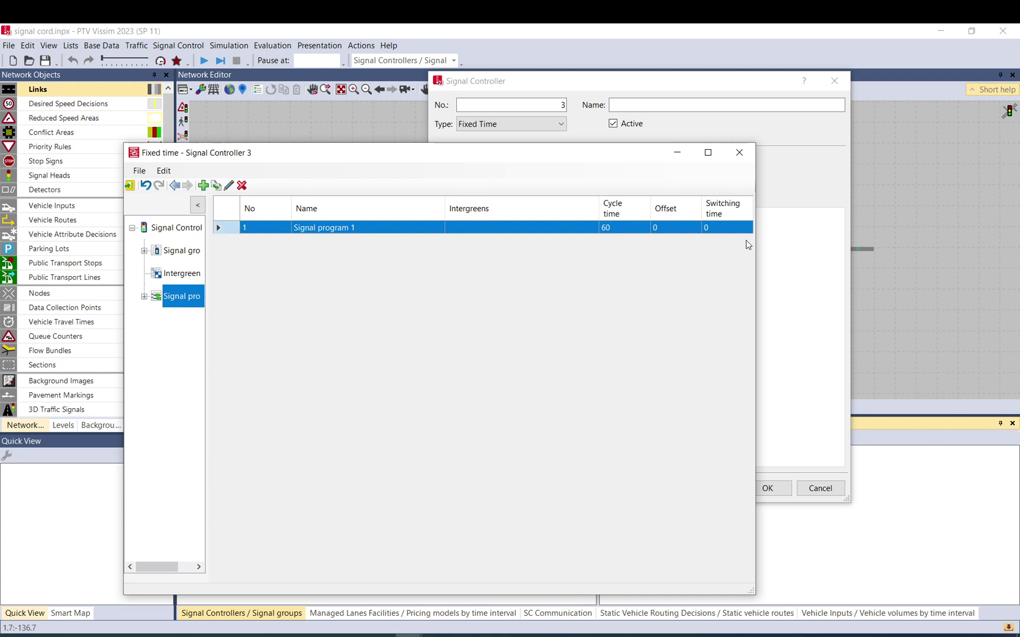
pyautogui.click(670, 230)
# - End group 1's green at 22 s and make group 2 green from 27 to 56 s
pyautogui.doubleClick(667, 233)
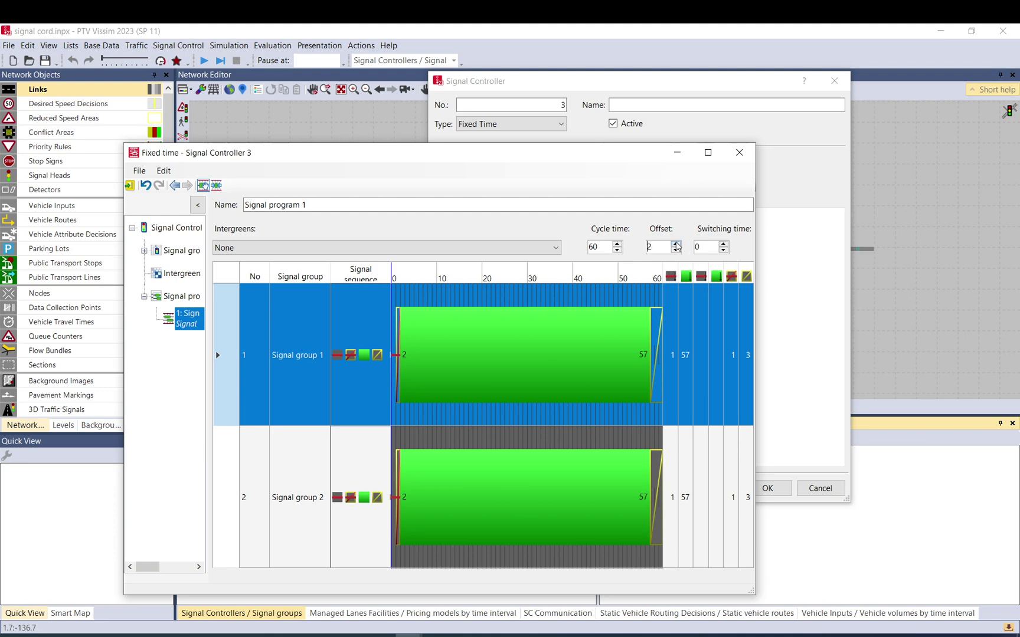
pyautogui.click(677, 251)
pyautogui.moveTo(649, 359); pyautogui.dragTo(492, 357)
pyautogui.click(491, 487)
pyautogui.moveTo(400, 516); pyautogui.dragTo(511, 516)
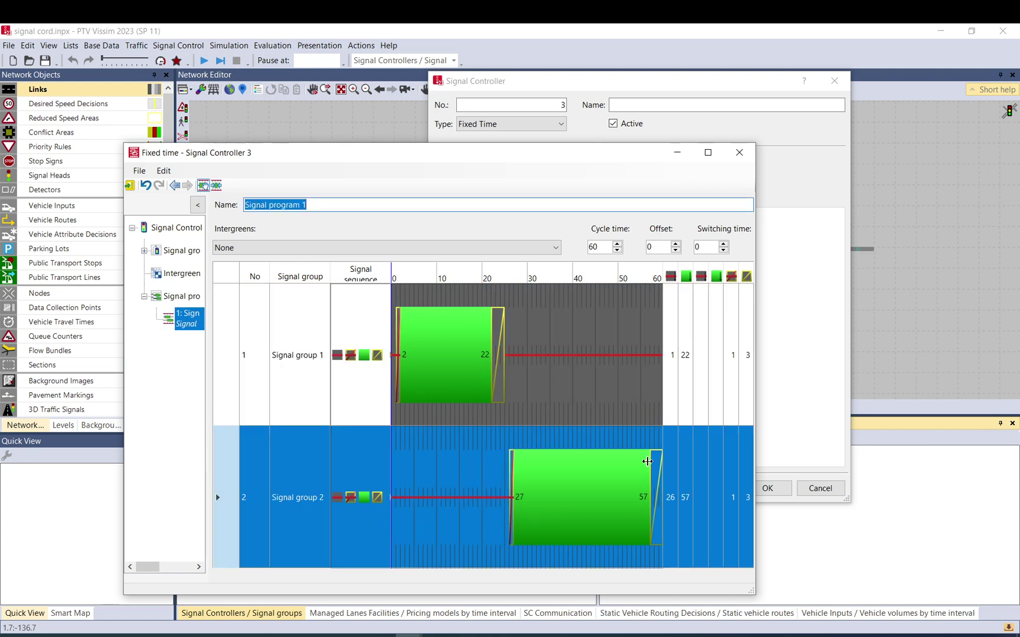
pyautogui.moveTo(650, 462); pyautogui.dragTo(645, 461)
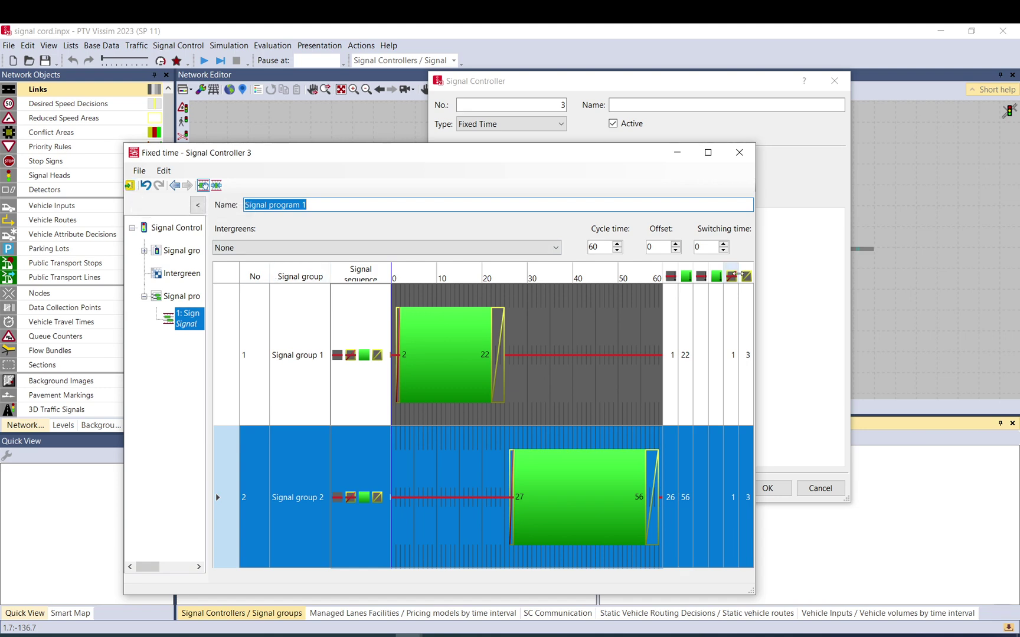
# - Set the Signal program 1 offset to 0 and save the timing data
pyautogui.doubleClick(658, 249)
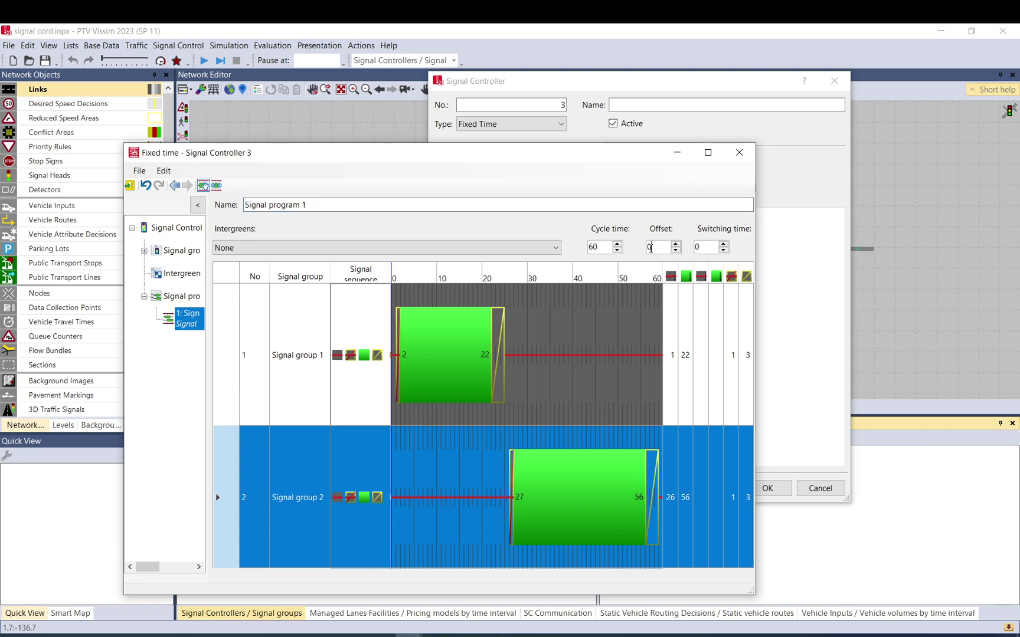
pyautogui.write('20')
pyautogui.moveTo(658, 247); pyautogui.dragTo(633, 249)
pyautogui.write('0')
pyautogui.click(130, 187)
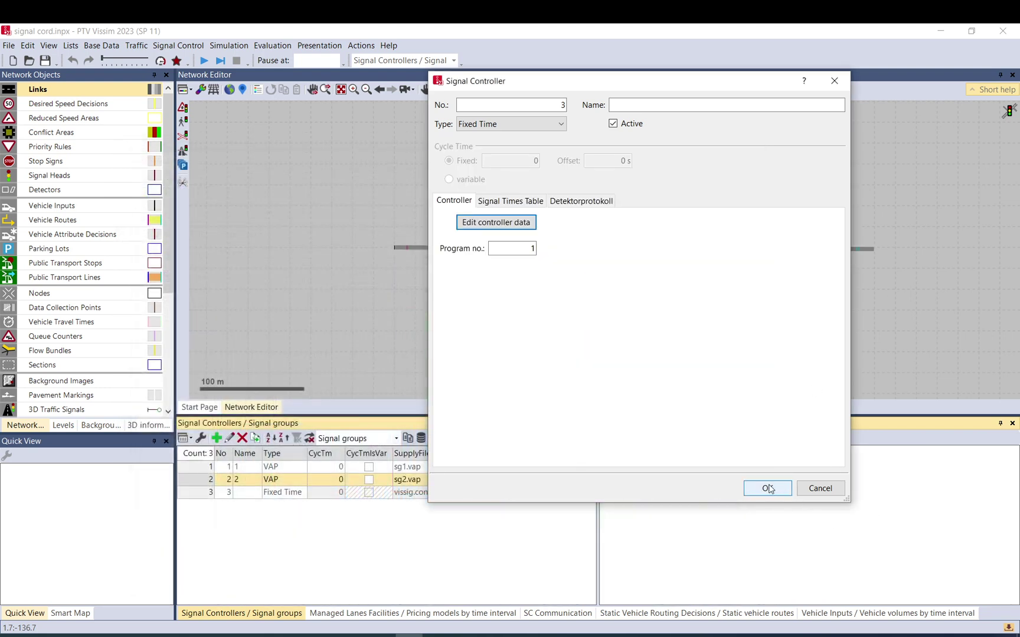
# - Close controller 3's settings and add signal controller 4 to the list
pyautogui.click(766, 489)
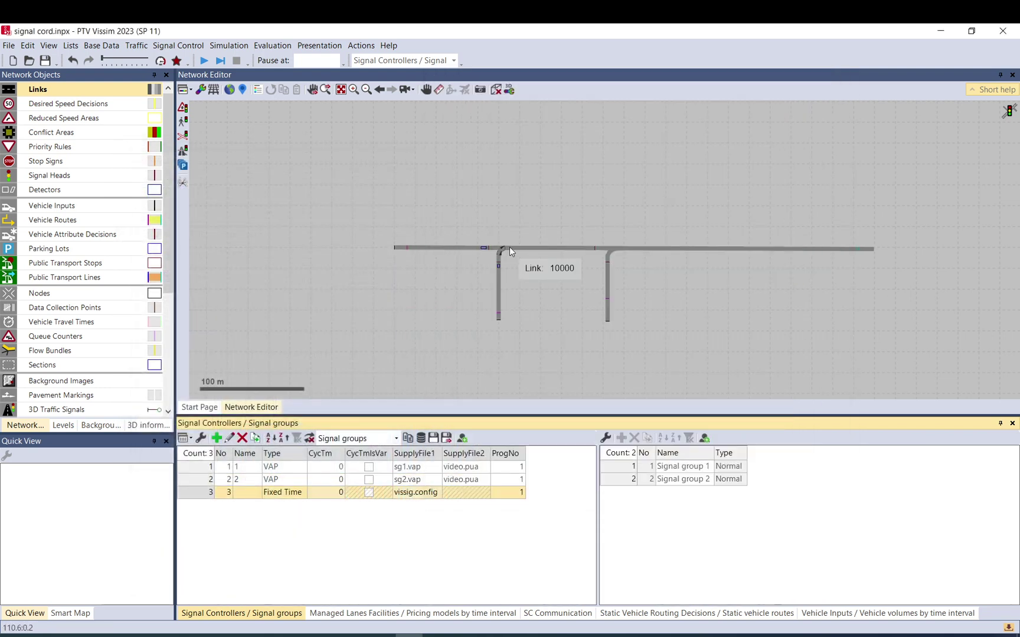
pyautogui.rightClick(198, 497)
pyautogui.click(269, 499)
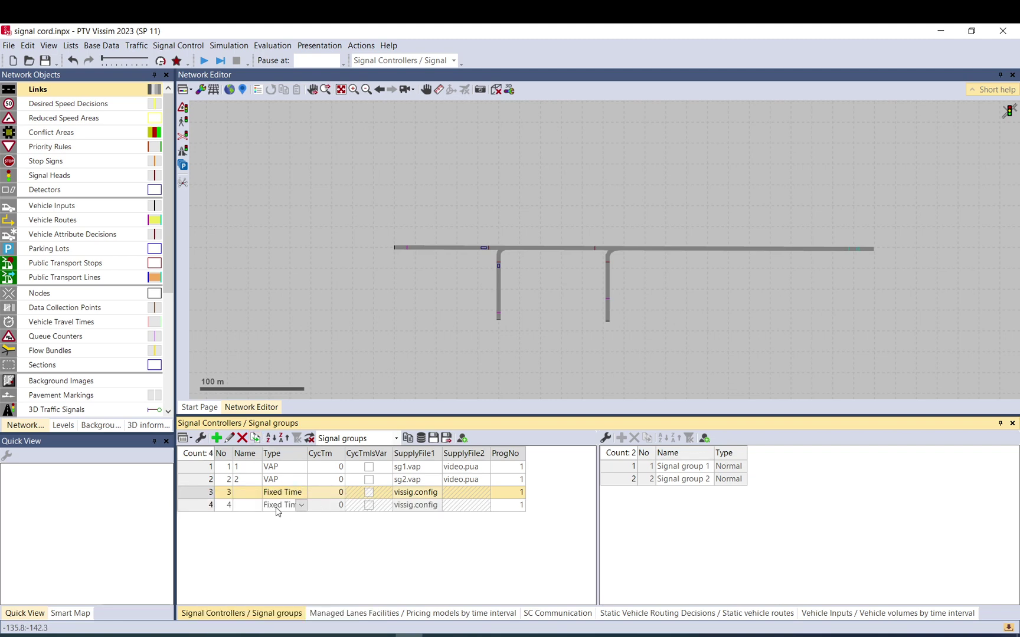
# - Assign signal heads 1 and 2 to controller 3's signal groups
pyautogui.scroll(2, 546, 259)
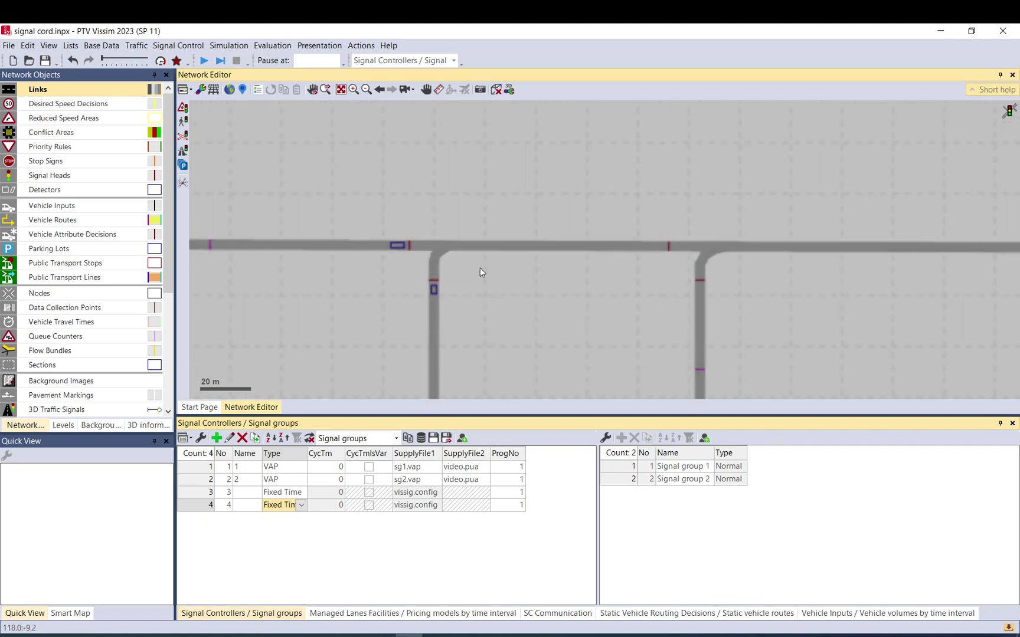
pyautogui.click(411, 245)
pyautogui.click(165, 520)
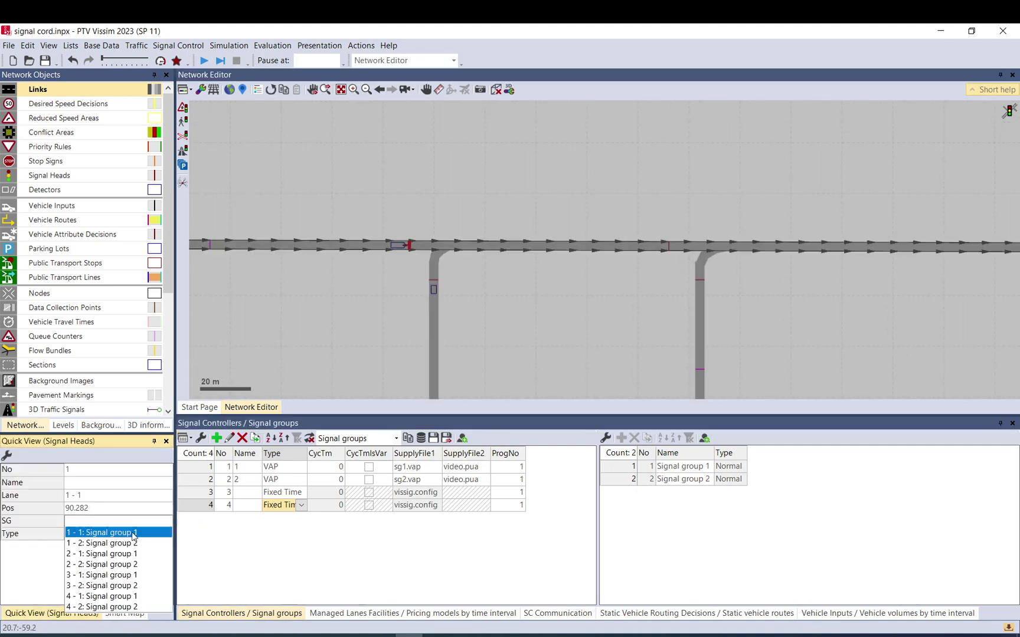
pyautogui.click(104, 575)
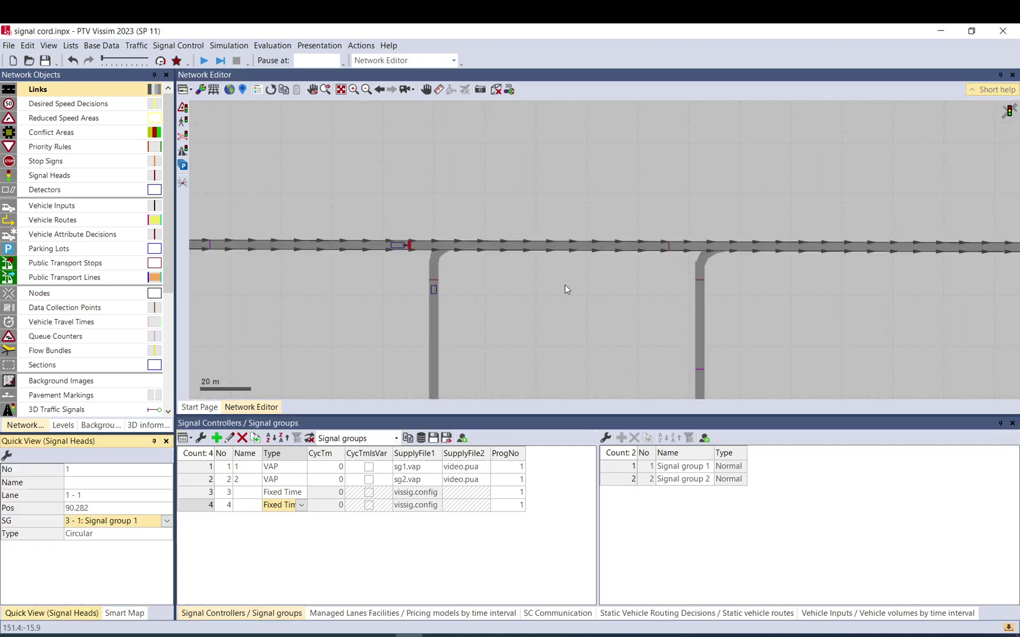
pyautogui.click(435, 289)
pyautogui.click(169, 523)
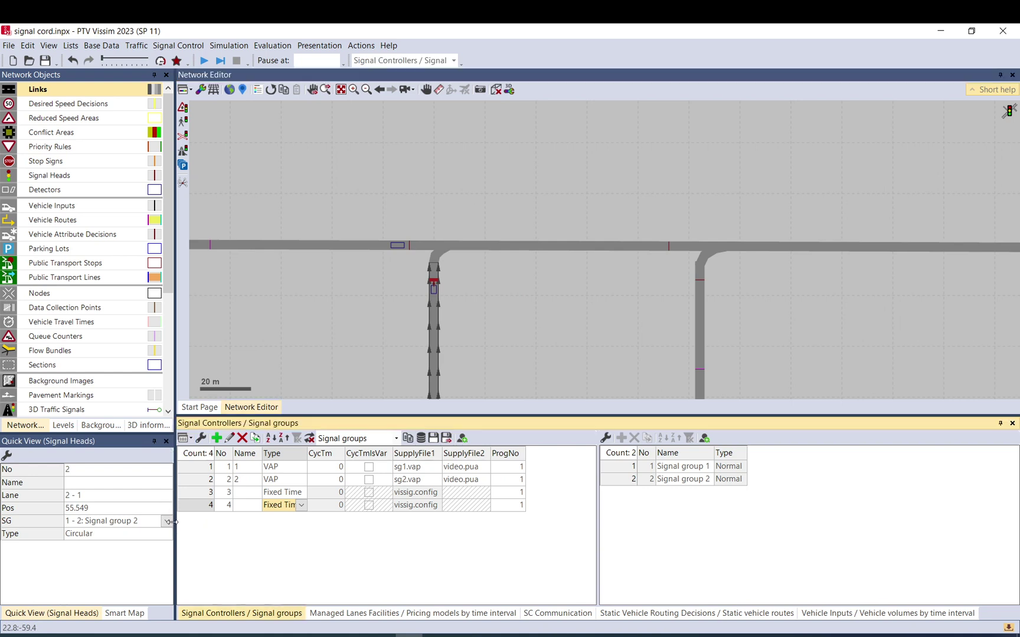
pyautogui.click(168, 522)
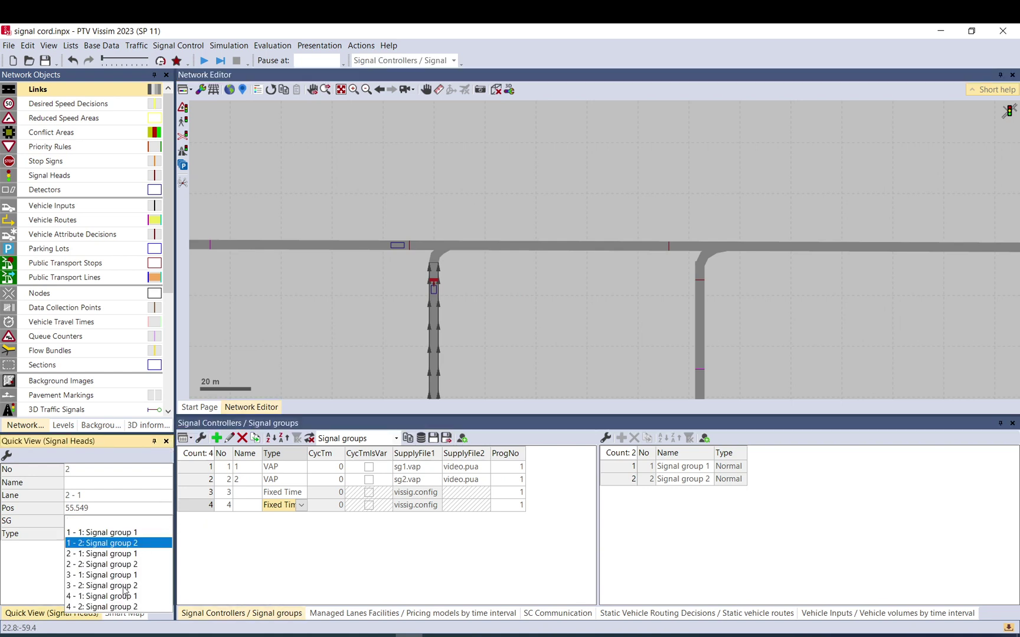
pyautogui.click(125, 590)
# - Assign signal heads 3 and 4 to controller 4's signal groups 1 and 2
pyautogui.click(668, 246)
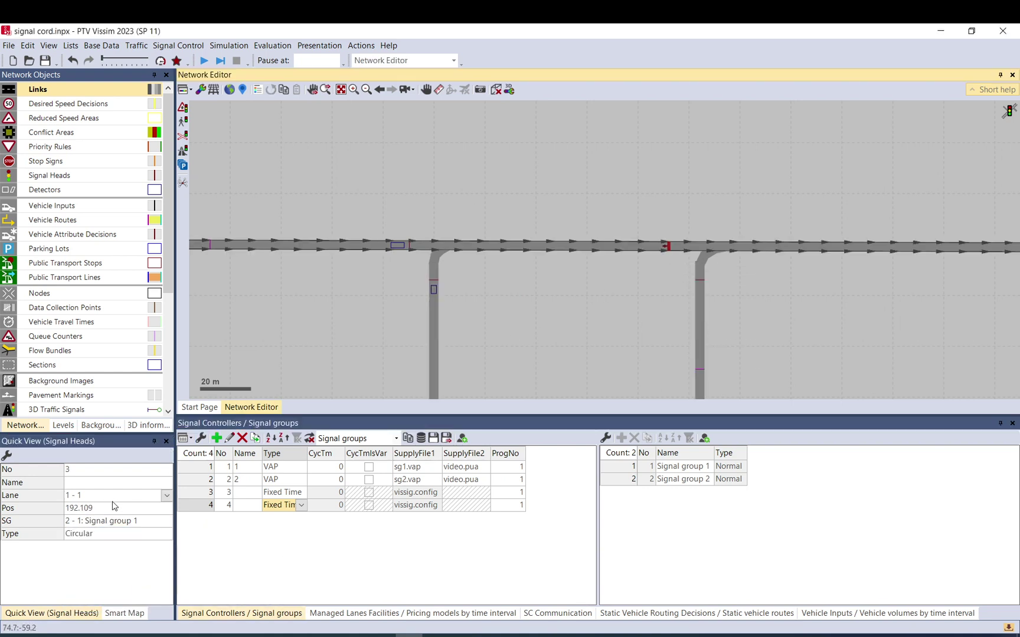
pyautogui.click(168, 522)
pyautogui.click(95, 596)
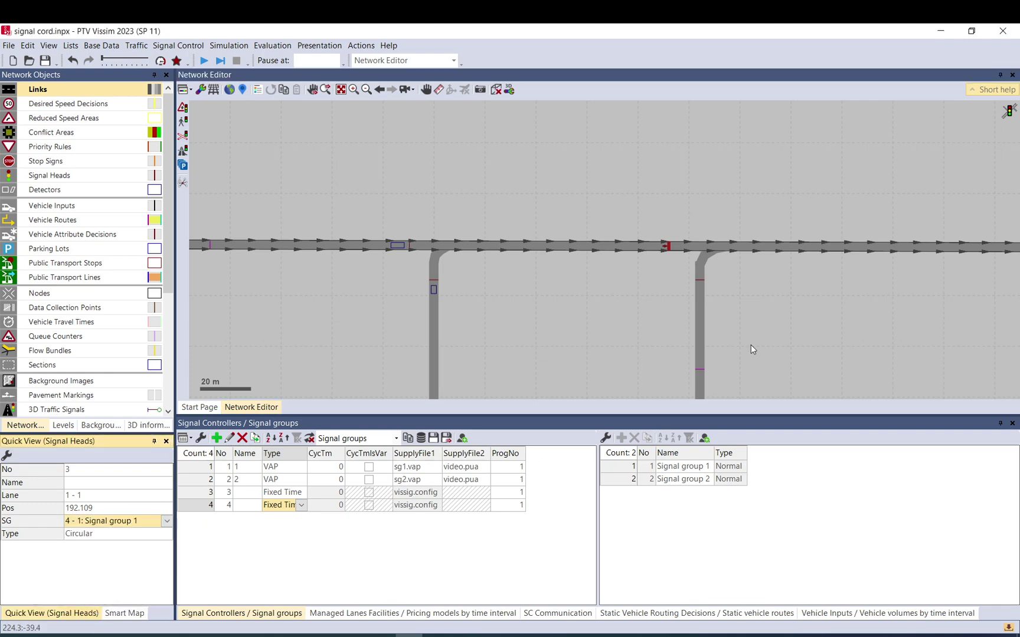
pyautogui.click(697, 285)
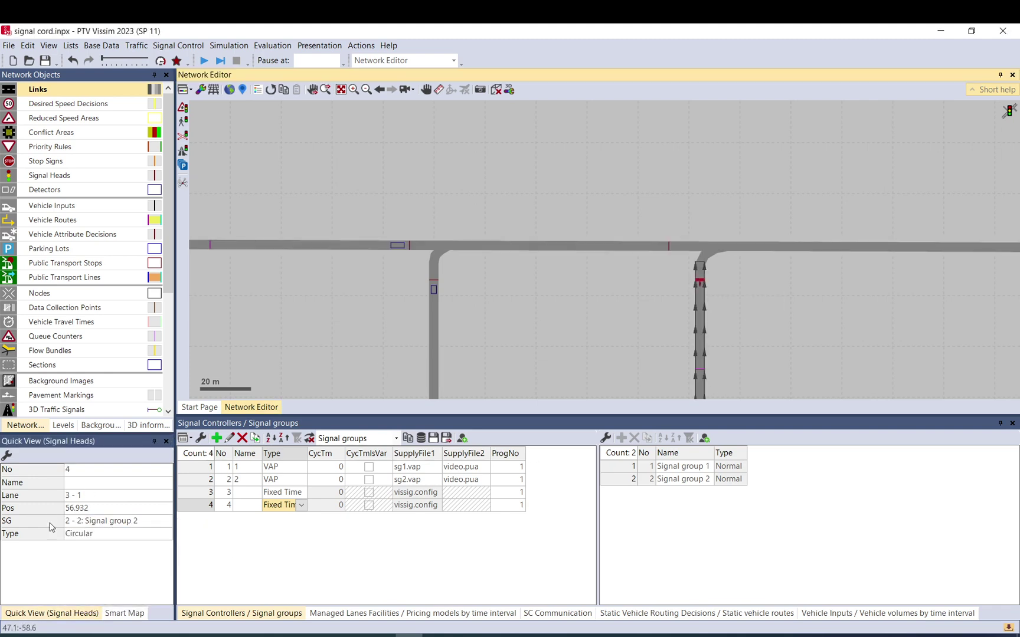
pyautogui.click(162, 521)
pyautogui.click(101, 608)
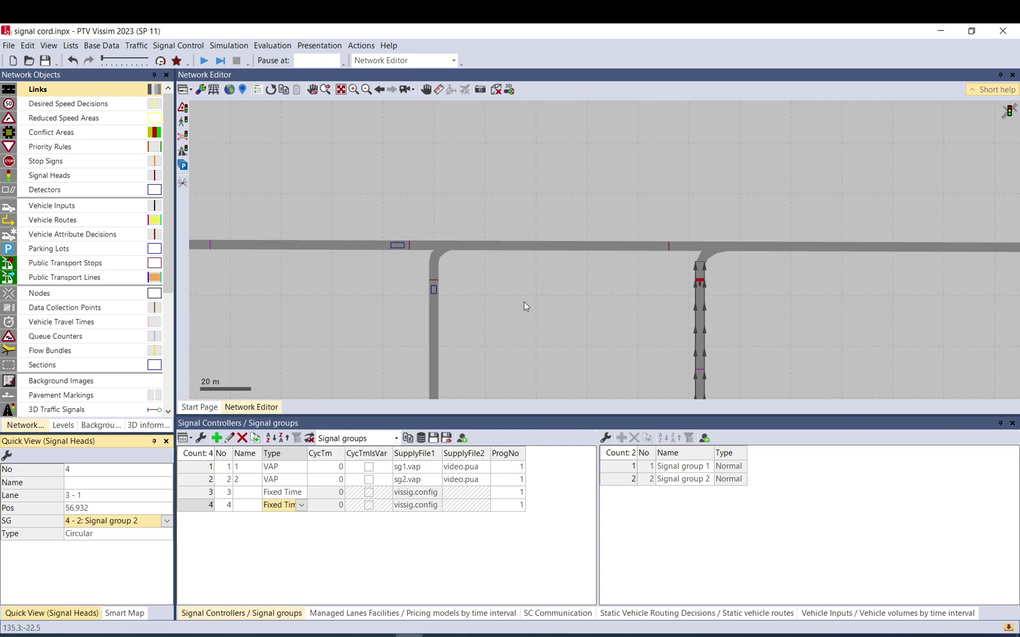
pyautogui.click(507, 300)
pyautogui.click(279, 493)
pyautogui.click(279, 506)
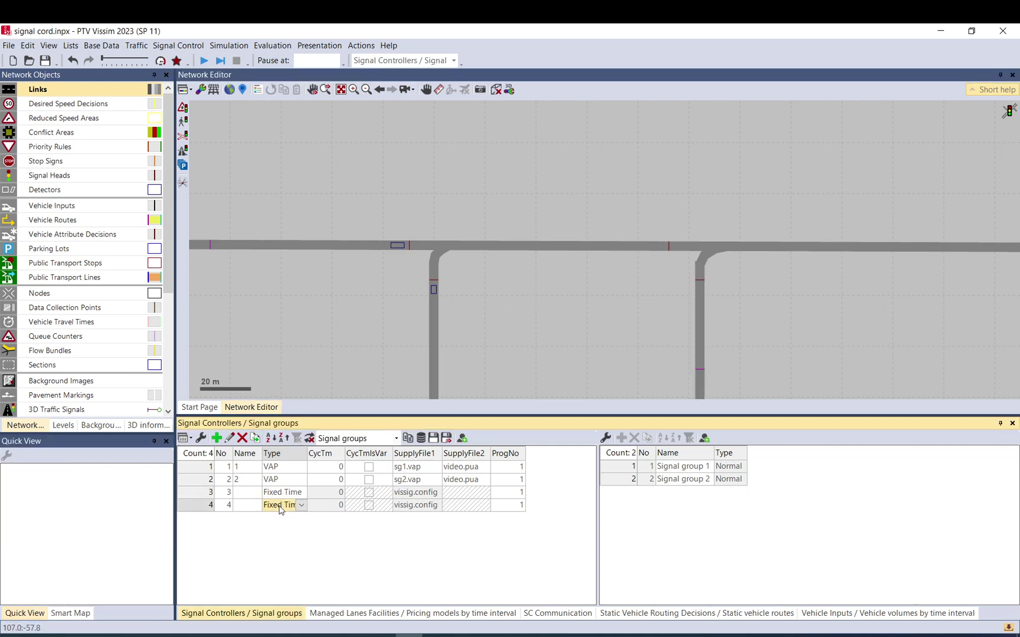
# - Review controller 4's Signal program 1 timing and its 20 s offset
pyautogui.doubleClick(204, 506)
pyautogui.click(515, 223)
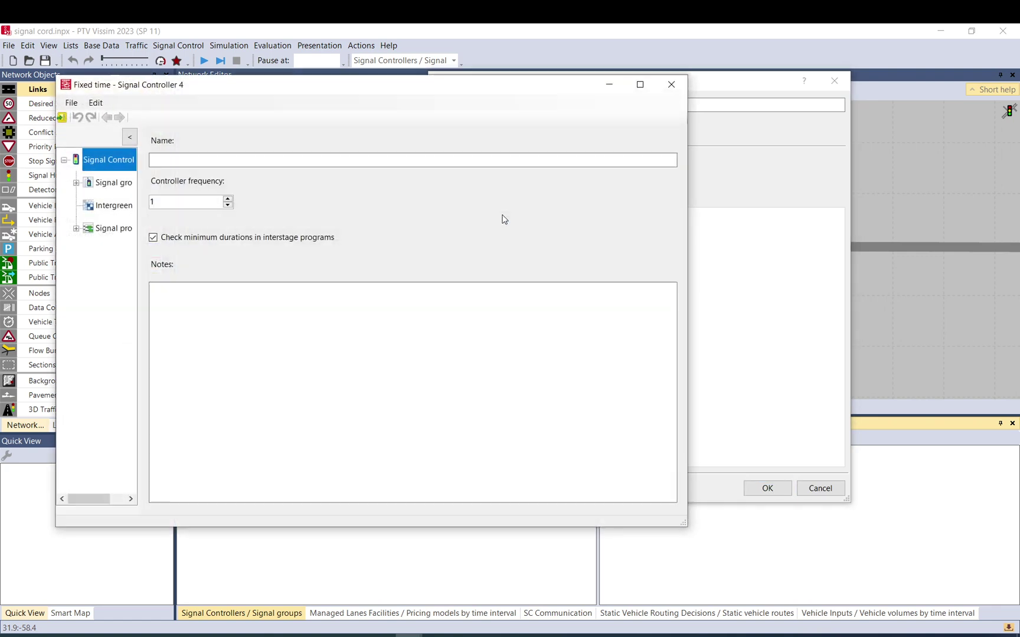
pyautogui.click(113, 228)
pyautogui.doubleClick(155, 159)
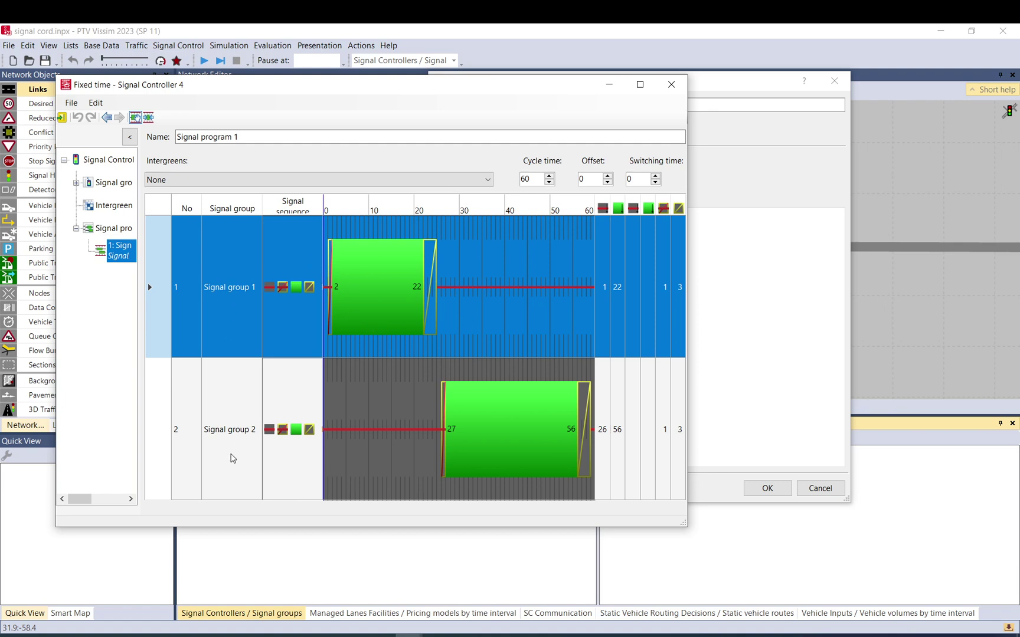
pyautogui.doubleClick(582, 179)
pyautogui.click(62, 116)
pyautogui.click(748, 492)
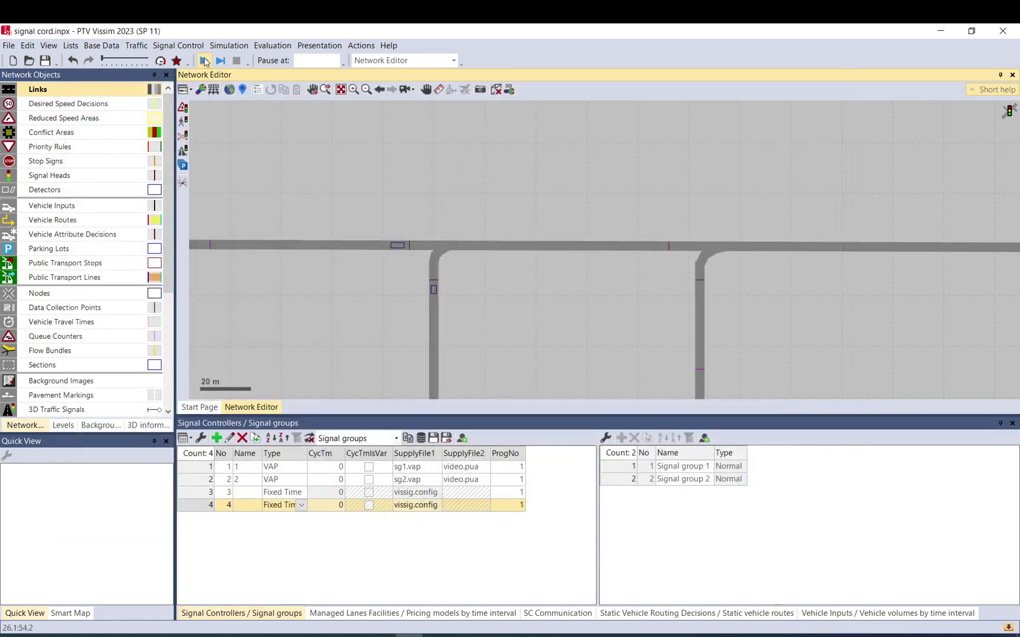
# - Save the network, run a short test simulation, then stop it
pyautogui.click(28, 60)
pyautogui.click(487, 335)
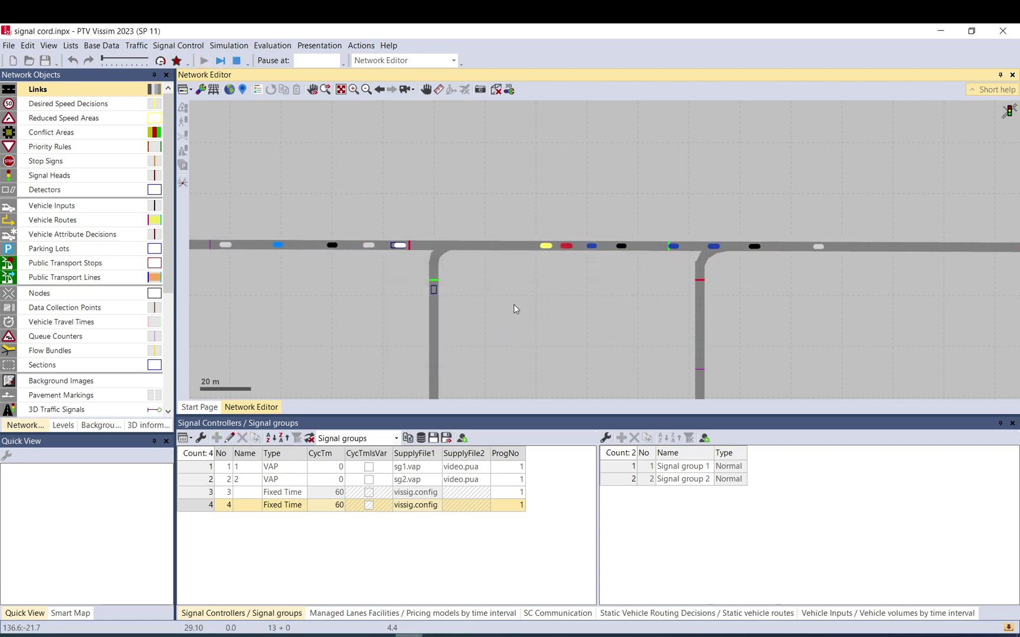
pyautogui.click(237, 61)
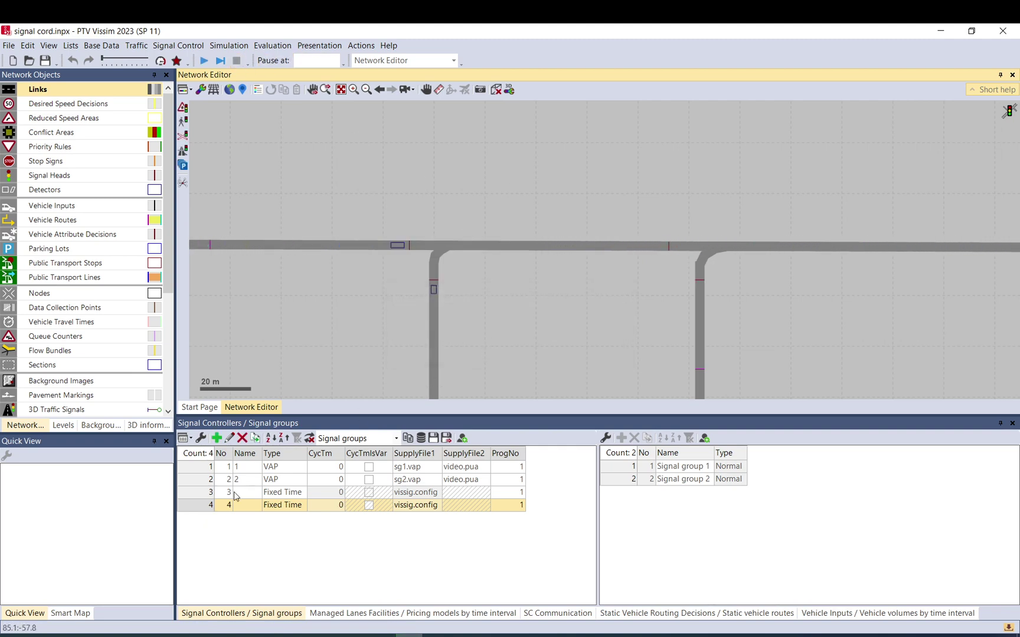
# - Change controller 4's Signal program 1 offset from 20 to 0 and save it
pyautogui.doubleClick(381, 505)
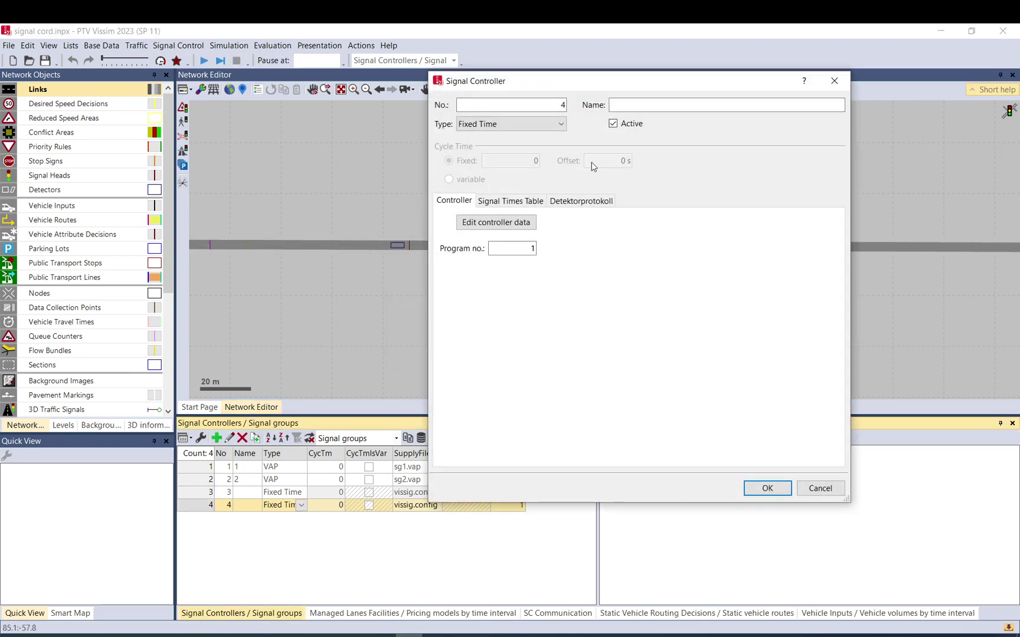
pyautogui.click(489, 223)
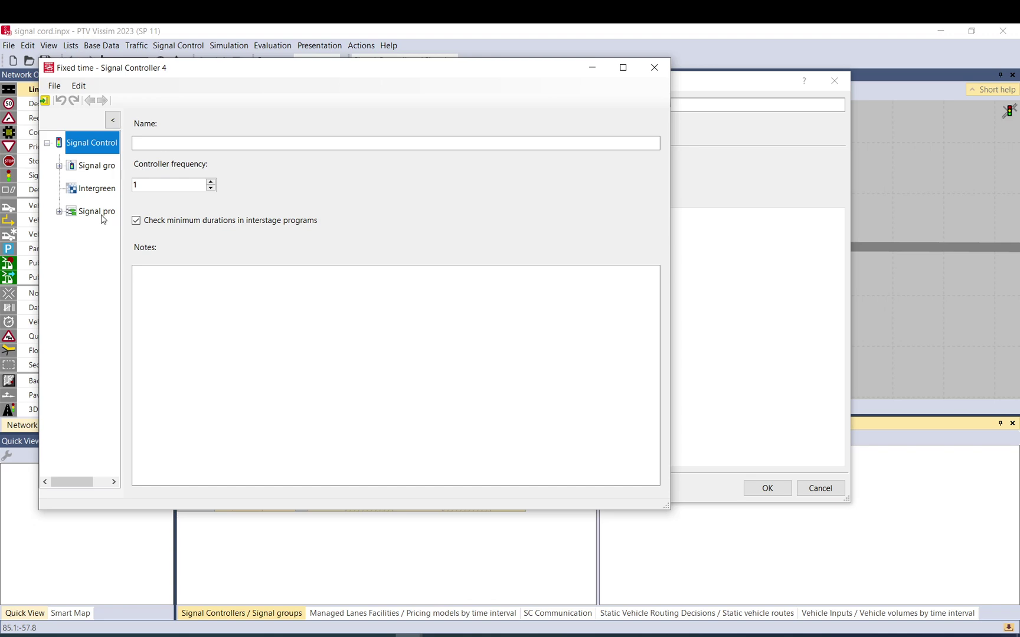
pyautogui.click(99, 213)
pyautogui.doubleClick(598, 147)
pyautogui.doubleClick(567, 162)
pyautogui.write('0')
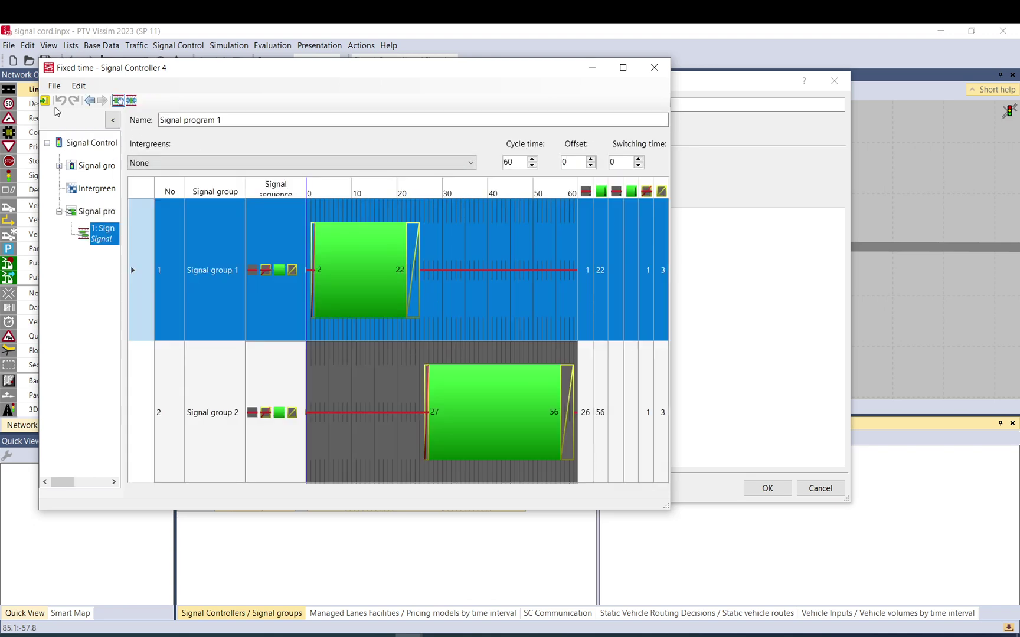
pyautogui.click(45, 100)
pyautogui.click(767, 488)
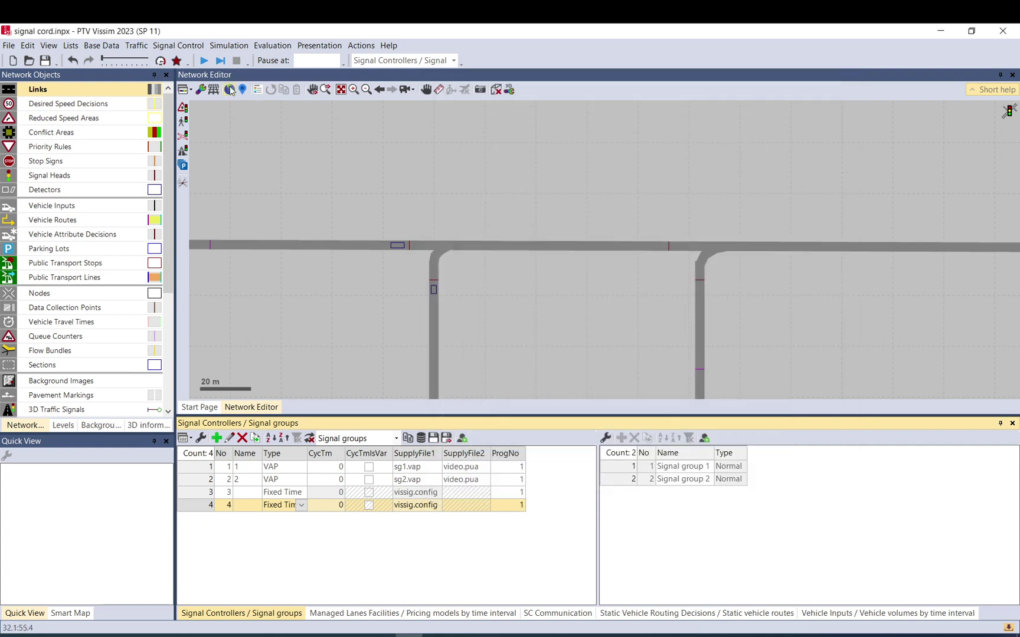
# - Save changes, play another brief test run, and stop the simulation
pyautogui.click(203, 61)
pyautogui.click(485, 339)
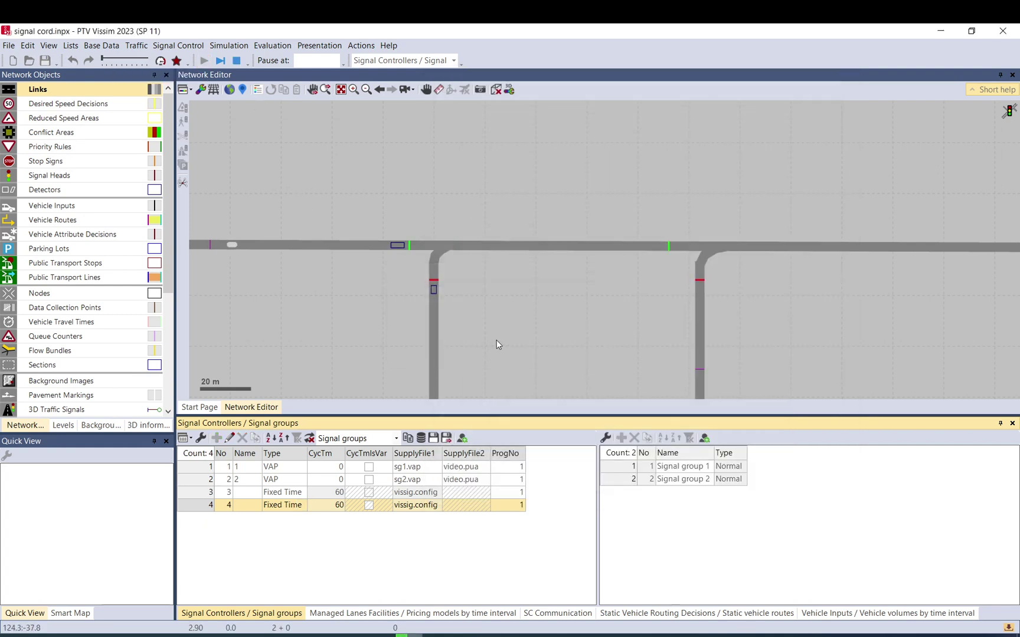
pyautogui.click(237, 62)
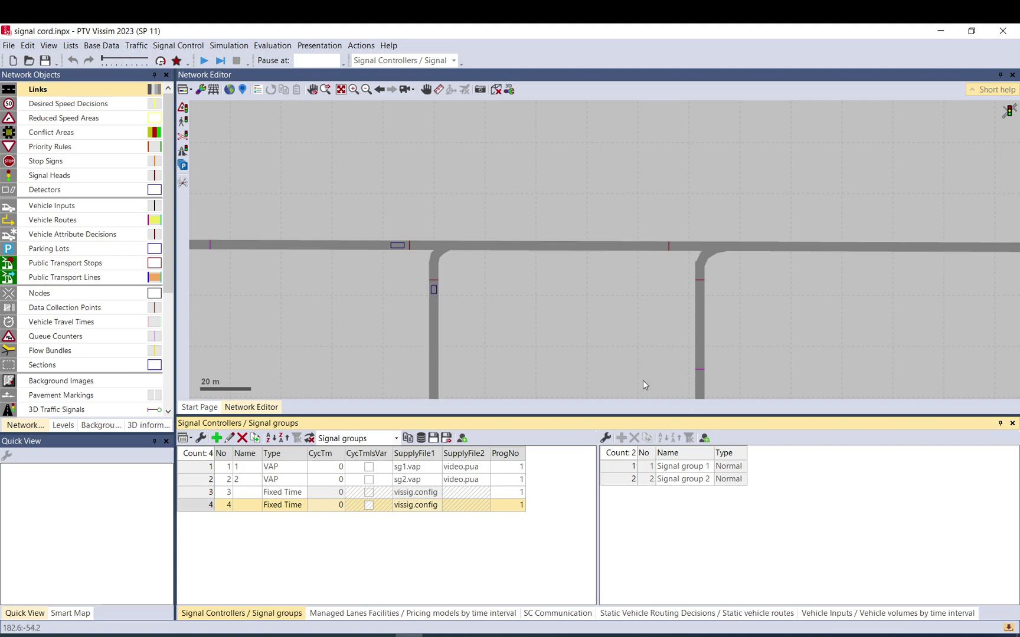
# - Assign signal heads 1 and 2 to controller 1's signal groups 1 and 2
pyautogui.click(409, 245)
pyautogui.click(167, 520)
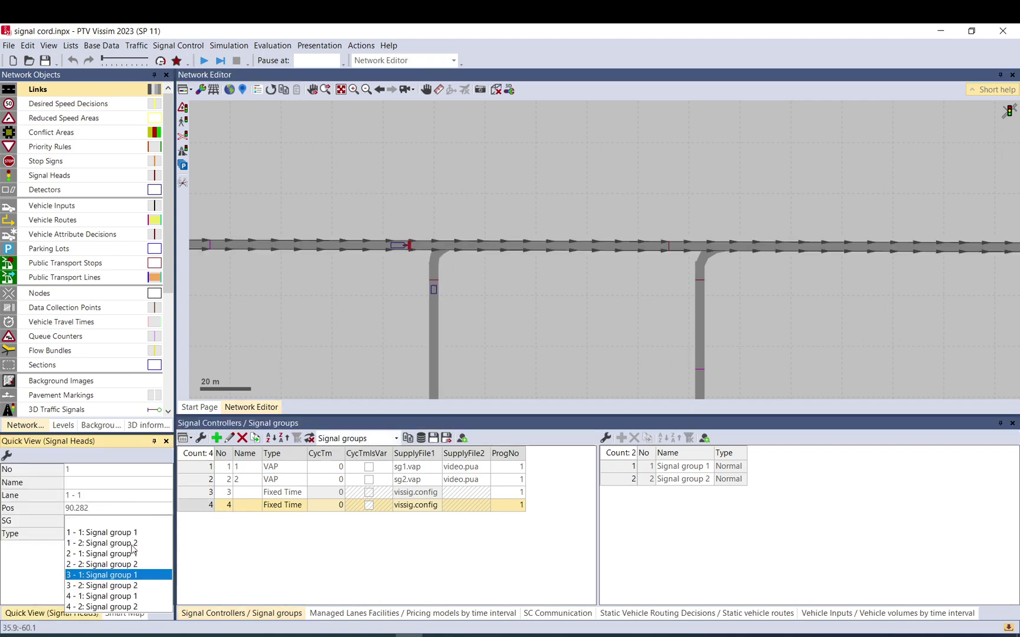
pyautogui.press('Escape')
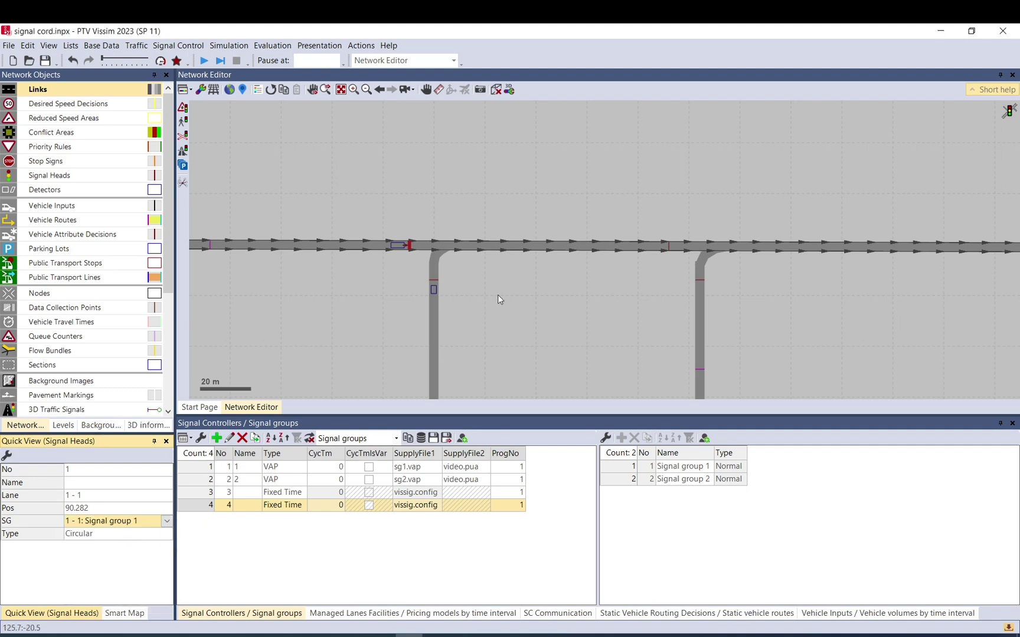
pyautogui.click(433, 282)
pyautogui.click(167, 521)
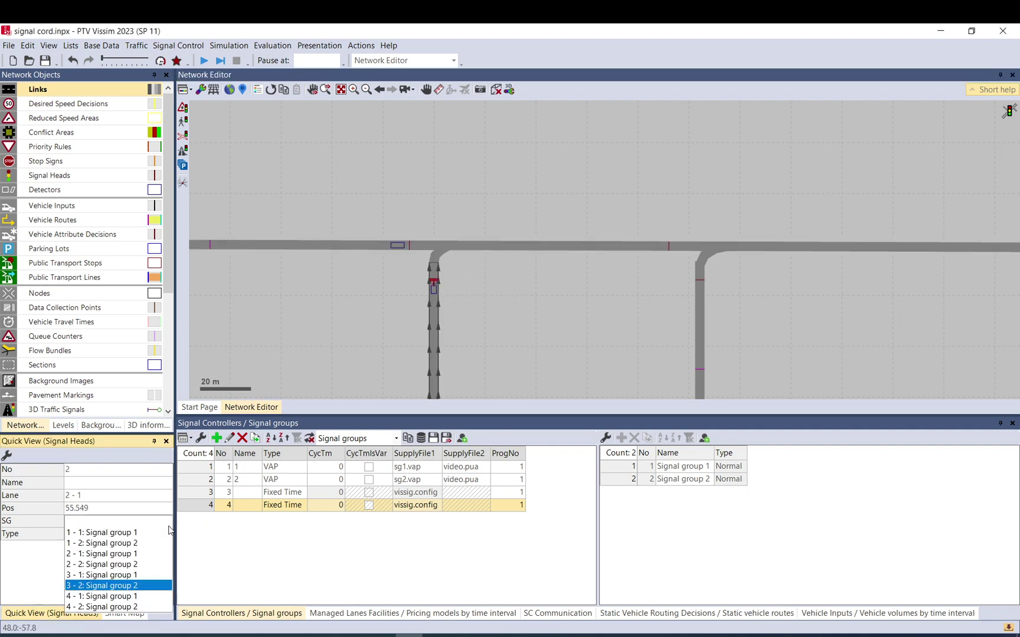
pyautogui.click(108, 550)
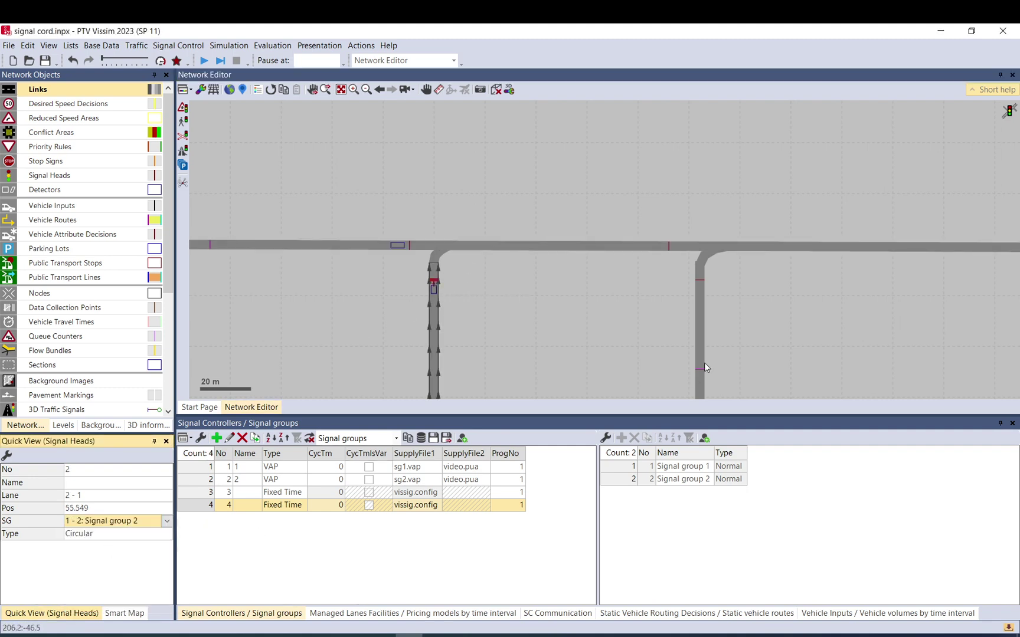
# - Assign signal heads 3 and 4 to controller 2's signal groups 1 and 2
pyautogui.click(672, 249)
pyautogui.click(669, 247)
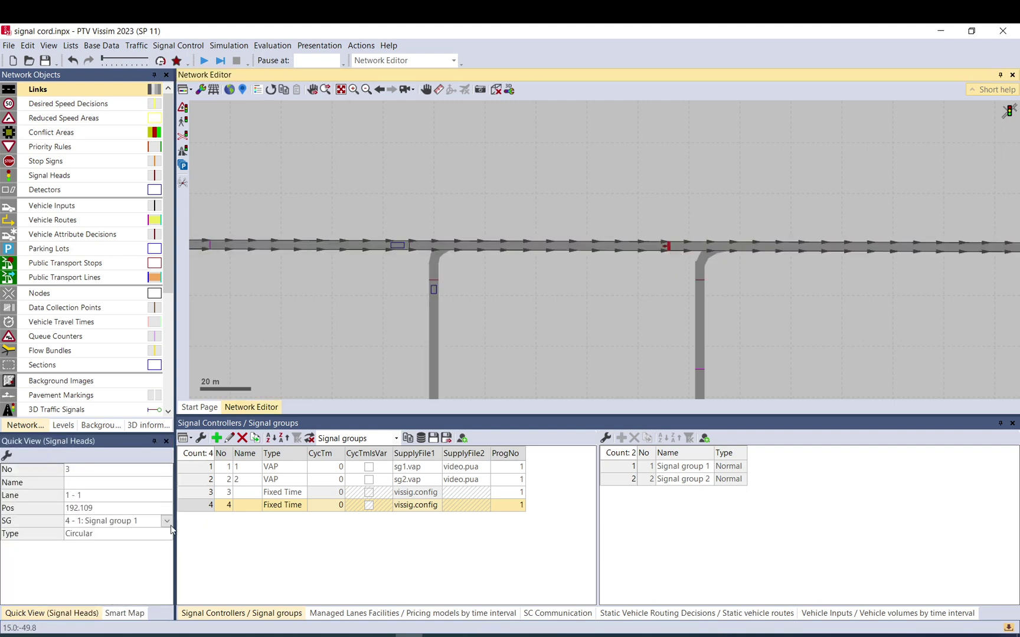
pyautogui.click(168, 522)
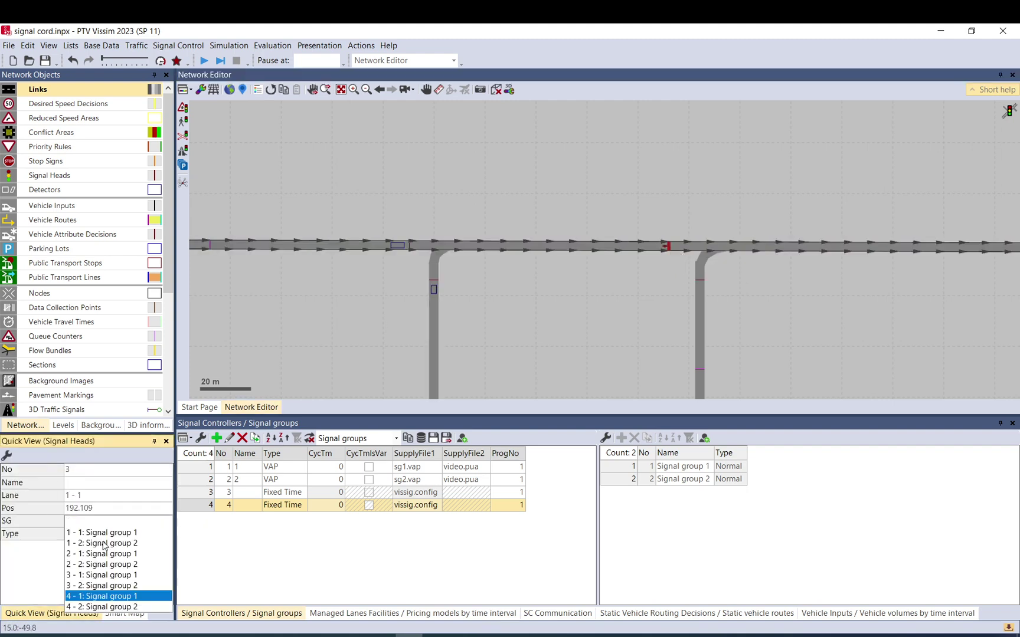
pyautogui.click(91, 558)
pyautogui.click(700, 283)
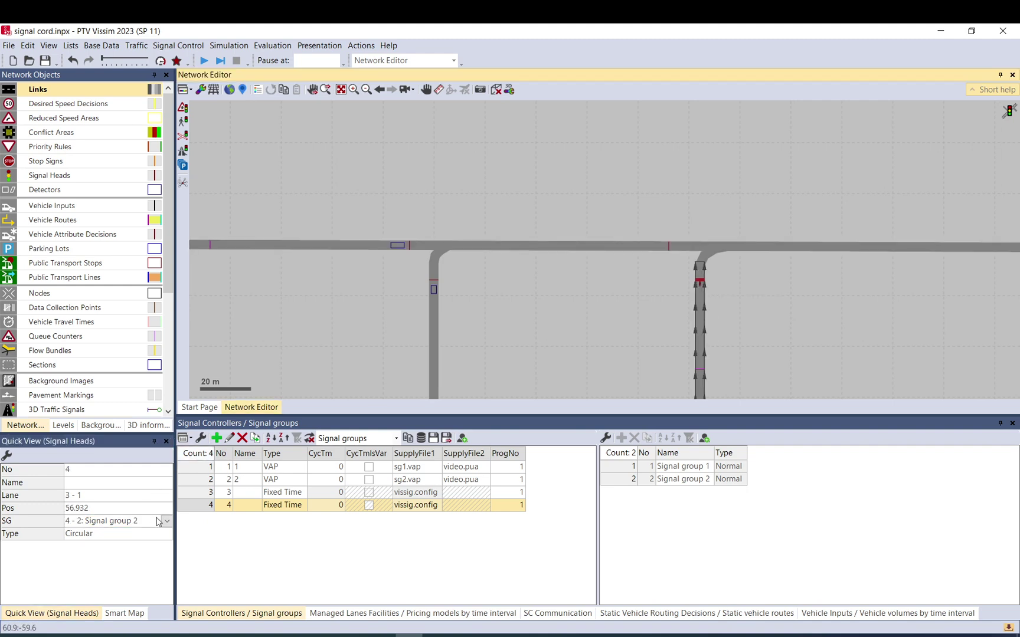
pyautogui.click(166, 524)
pyautogui.click(90, 571)
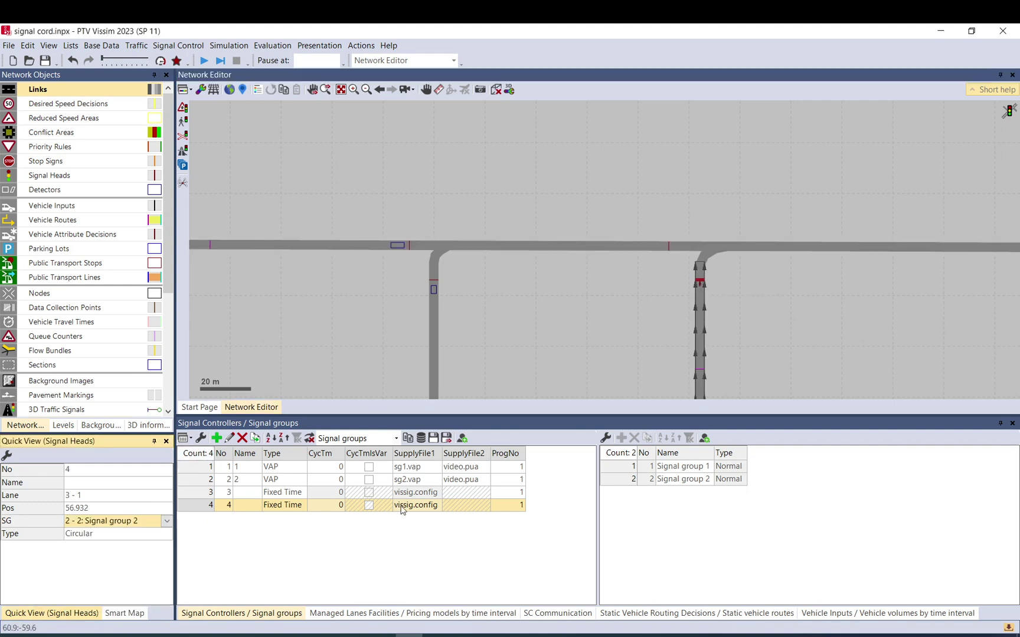
pyautogui.click(534, 307)
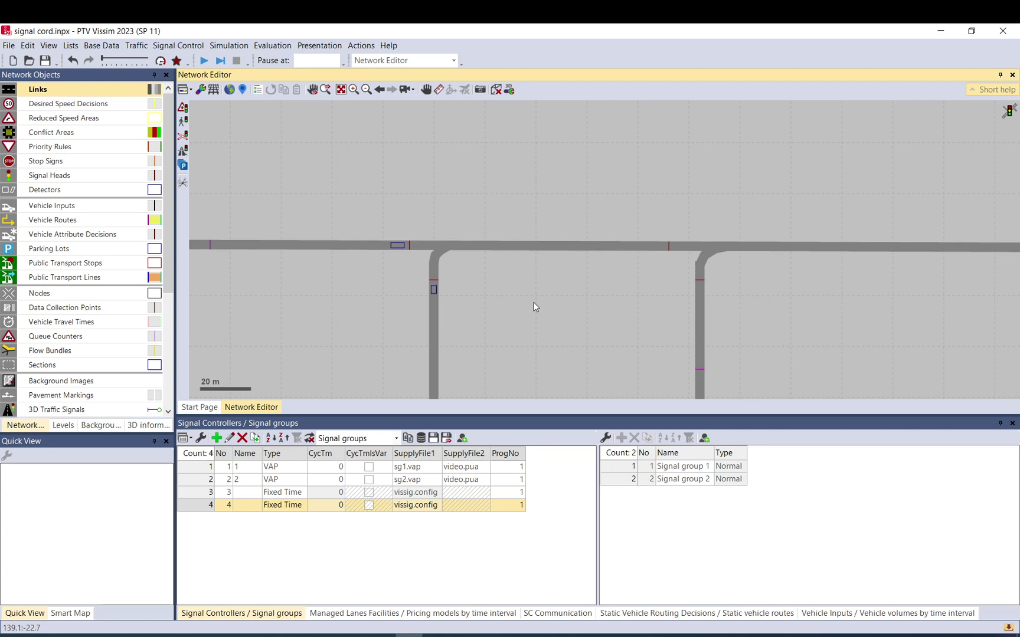
# - Show the Signal Controller Communication list and widen the ToSC and FromChn columns
pyautogui.click(178, 45)
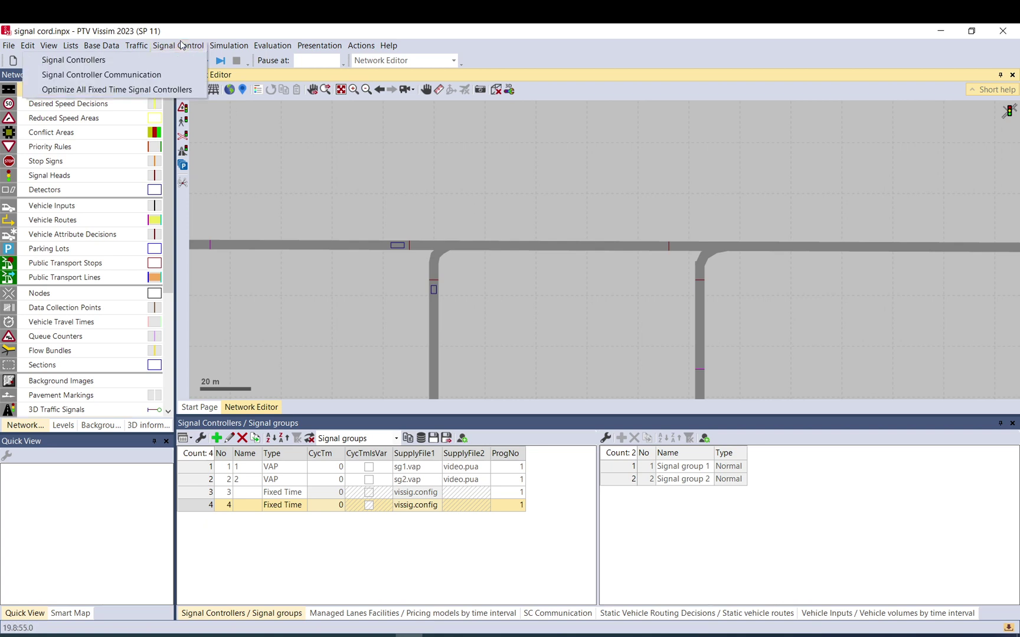
pyautogui.click(131, 76)
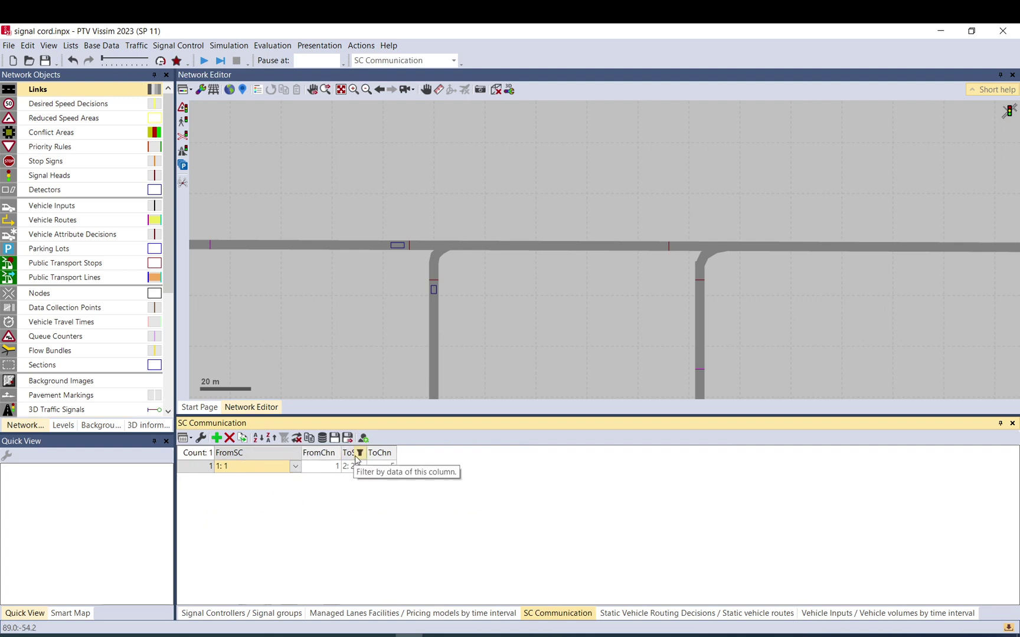
pyautogui.moveTo(367, 453); pyautogui.dragTo(523, 455)
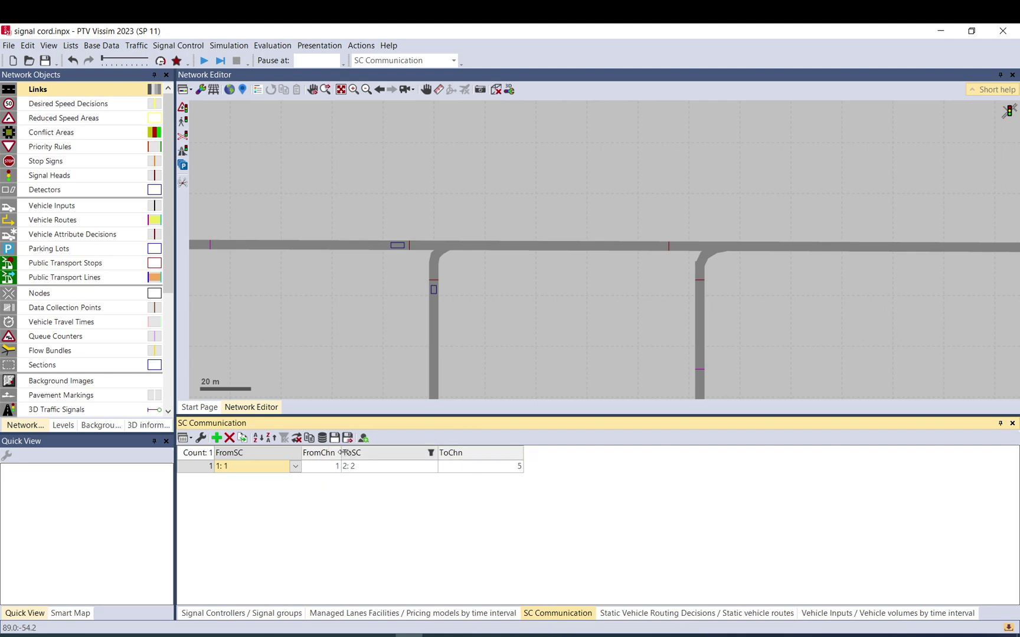
pyautogui.moveTo(341, 452); pyautogui.dragTo(376, 453)
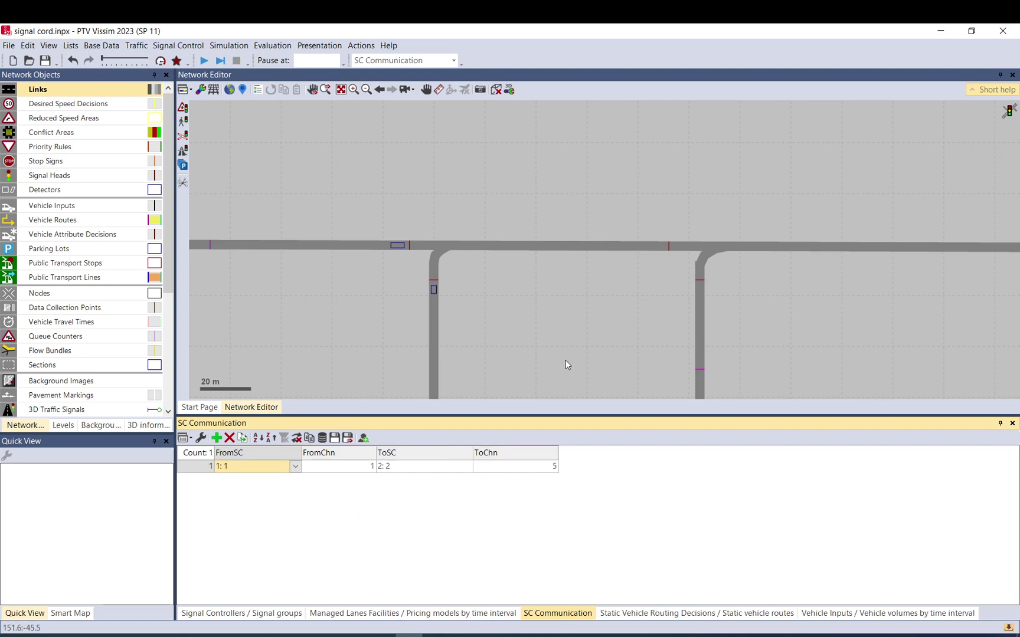
# - Check the communication entry's controllers and set ToChn to 5
pyautogui.click(354, 471)
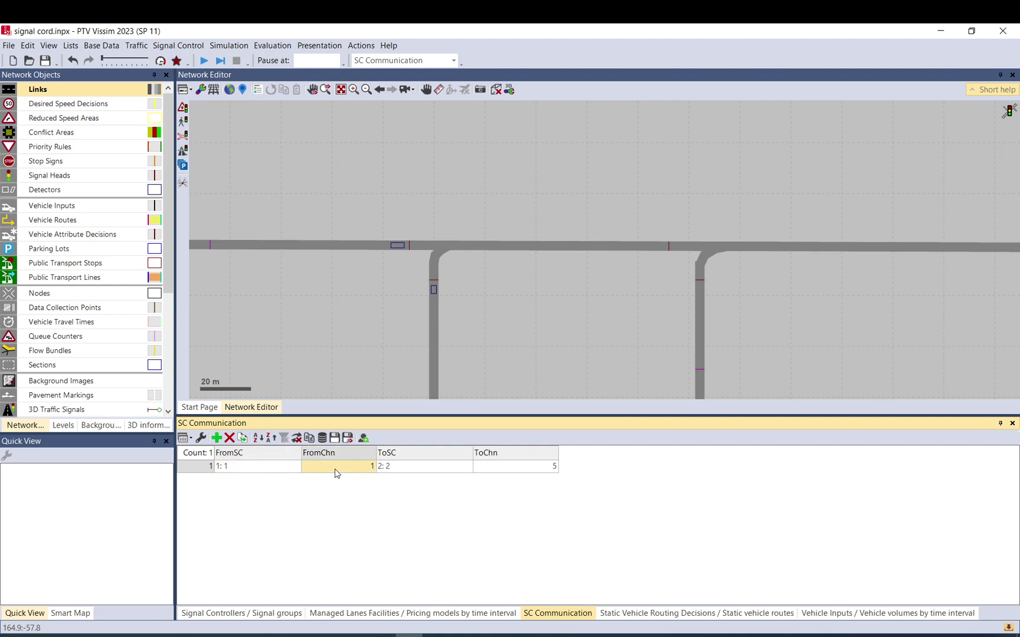
pyautogui.click(253, 468)
pyautogui.click(341, 470)
pyautogui.click(428, 471)
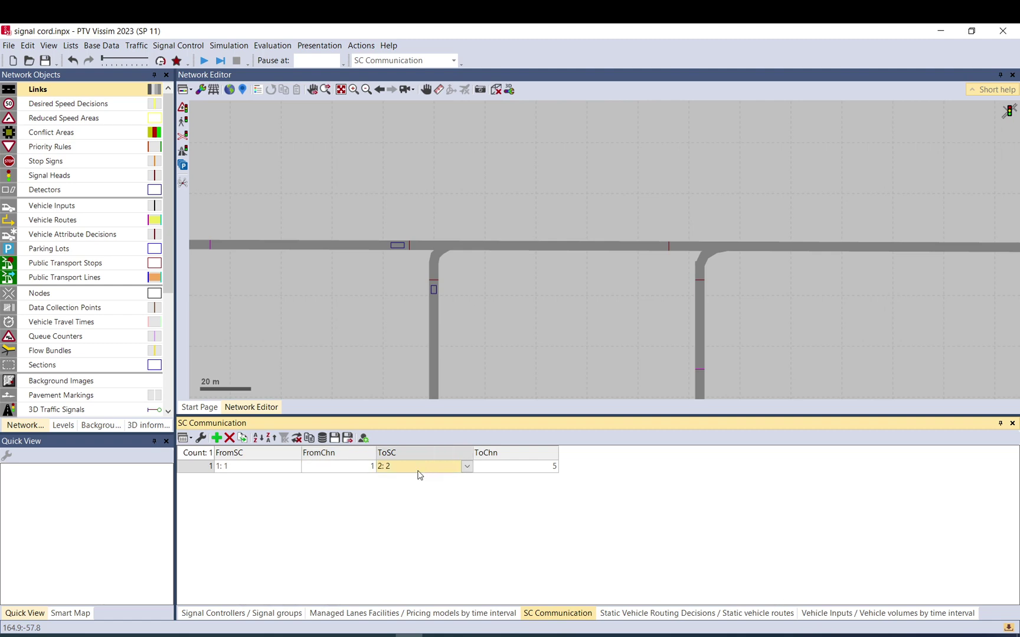
pyautogui.click(533, 470)
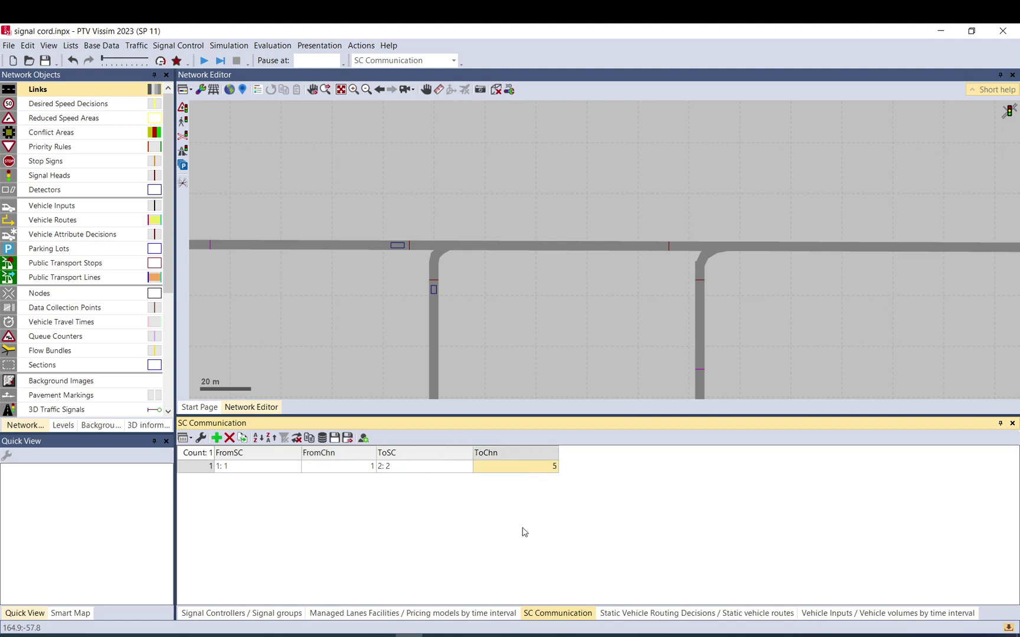
pyautogui.click(517, 467)
pyautogui.press('Return')
pyautogui.write('1')
pyautogui.press('Return')
pyautogui.click(535, 469)
pyautogui.write('5')
pyautogui.press('Return')
# - Set FromChn to 1 for controller 1's sending channel
pyautogui.click(348, 470)
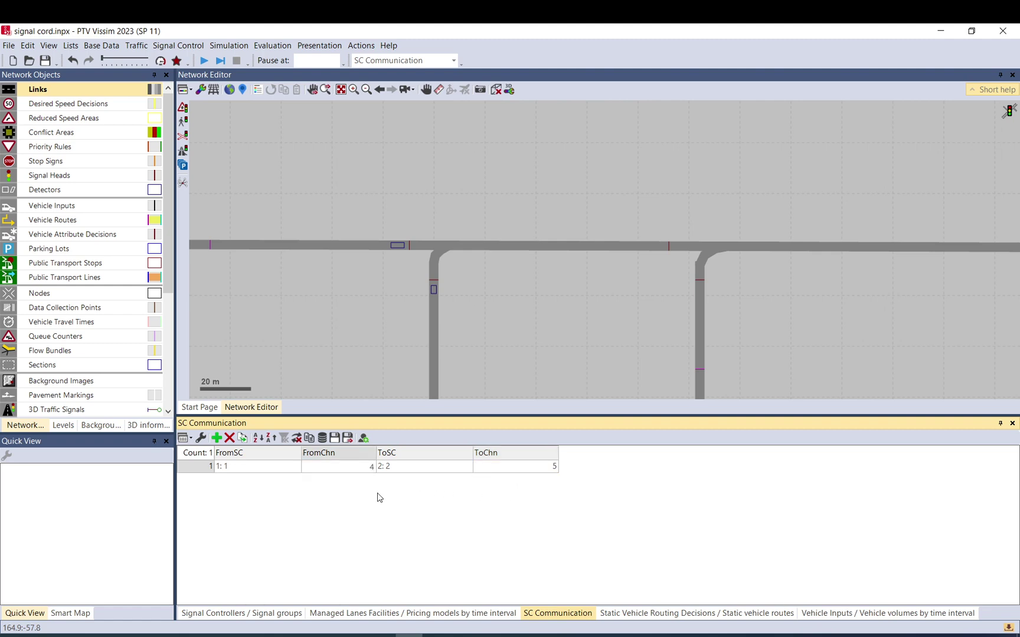
pyautogui.click(364, 469)
pyautogui.write('1')
pyautogui.press('Return')
pyautogui.click(529, 470)
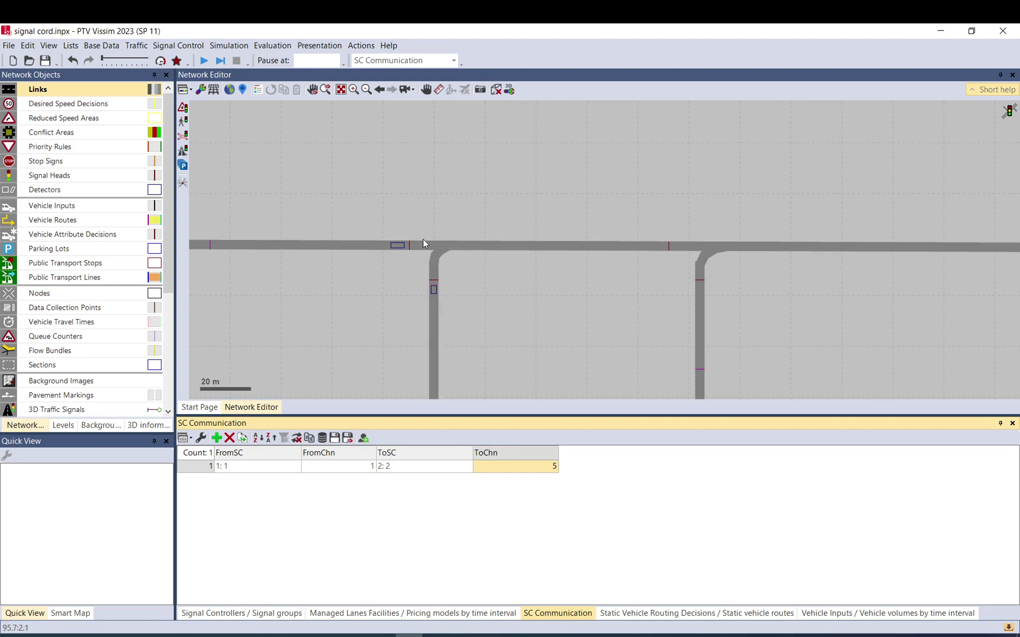
# - Delete fixed-time controllers 3 and 4, leaving VAP controllers 1 and 2
pyautogui.click(225, 615)
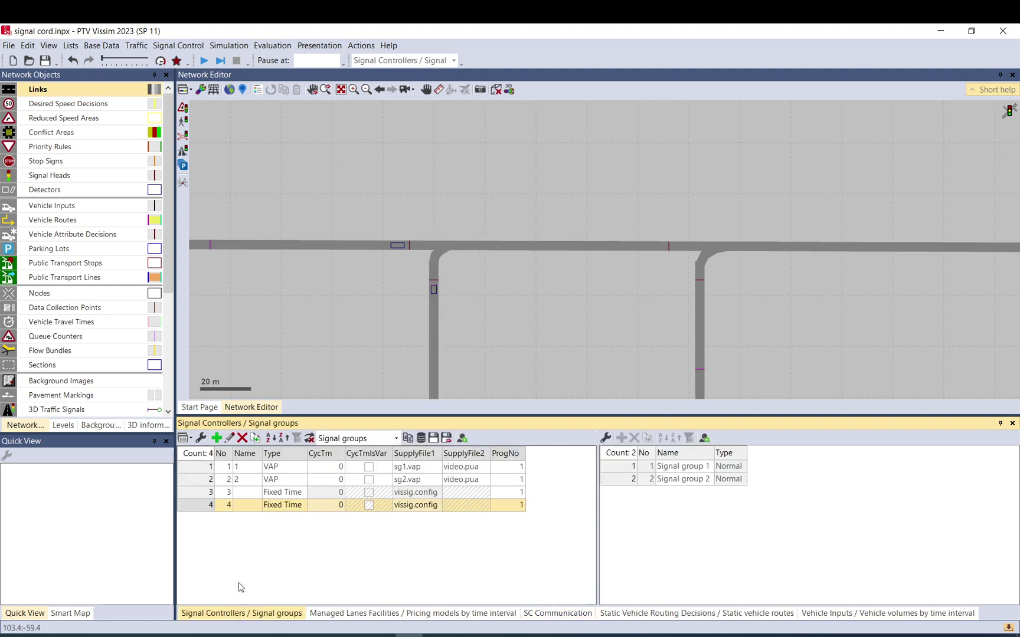
pyautogui.click(276, 468)
pyautogui.click(199, 495)
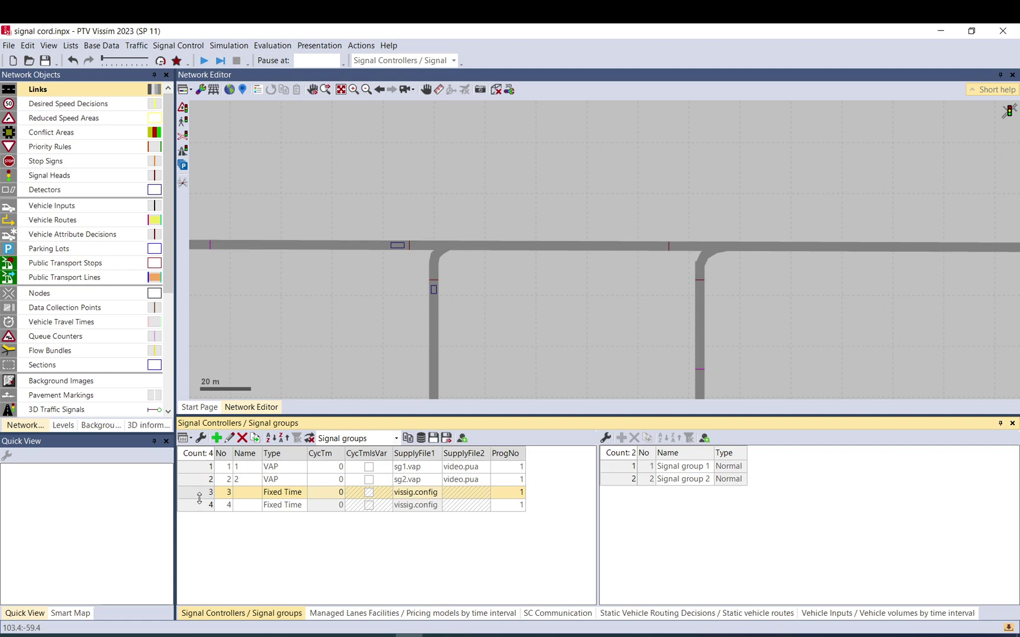
pyautogui.keyDown('shift'); pyautogui.click(200, 506); pyautogui.keyUp('shift')
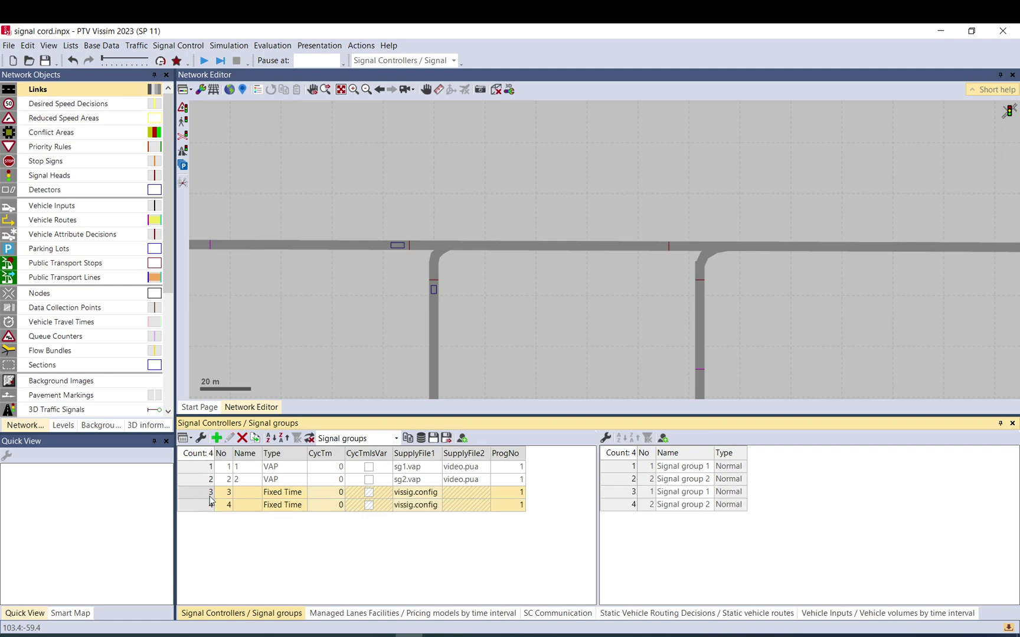
pyautogui.click(241, 437)
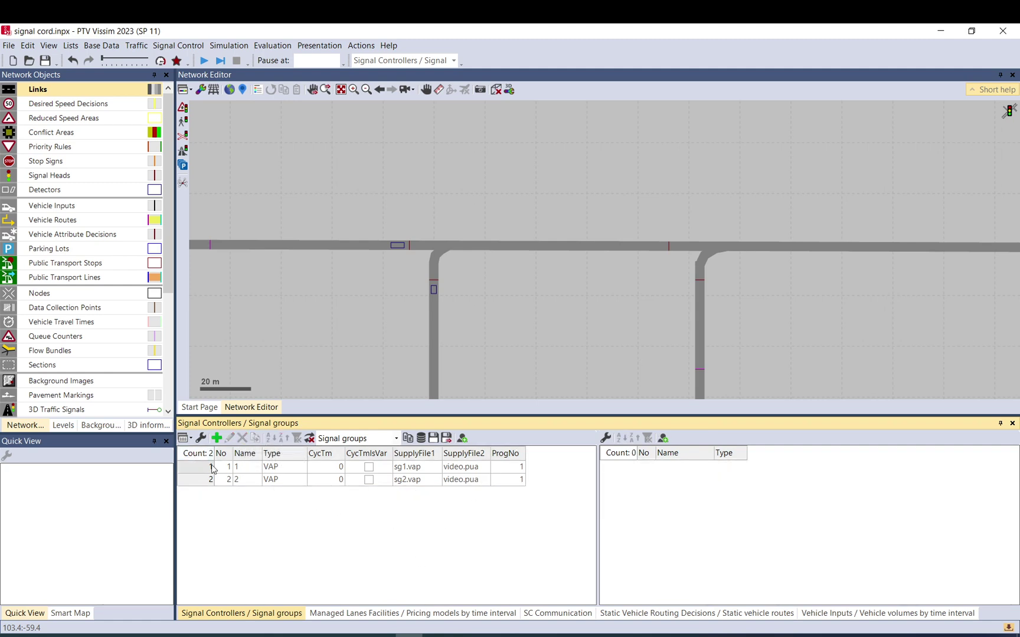
pyautogui.click(205, 480)
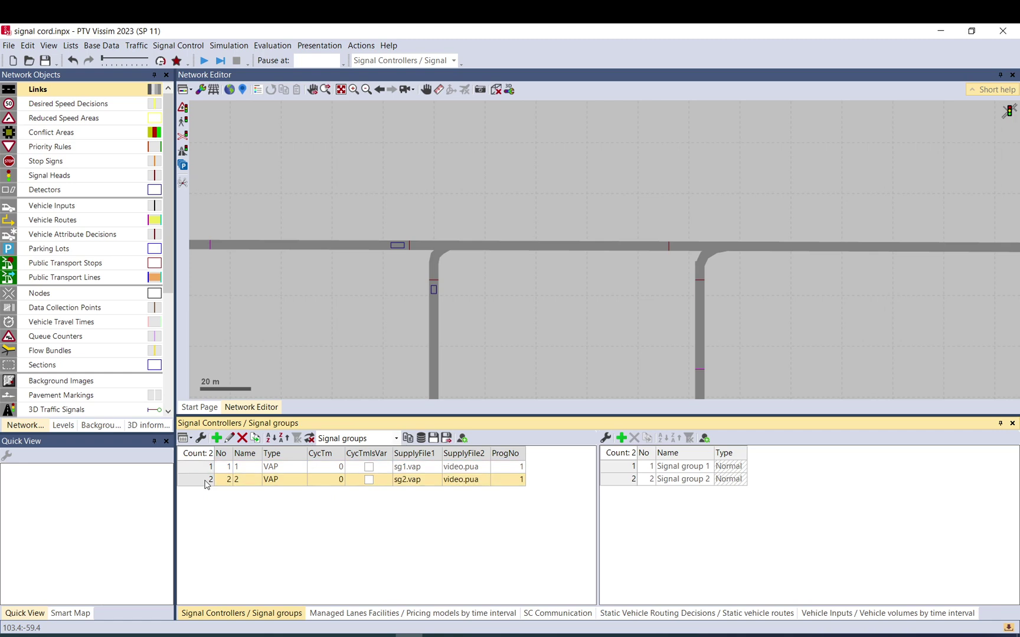
pyautogui.click(516, 335)
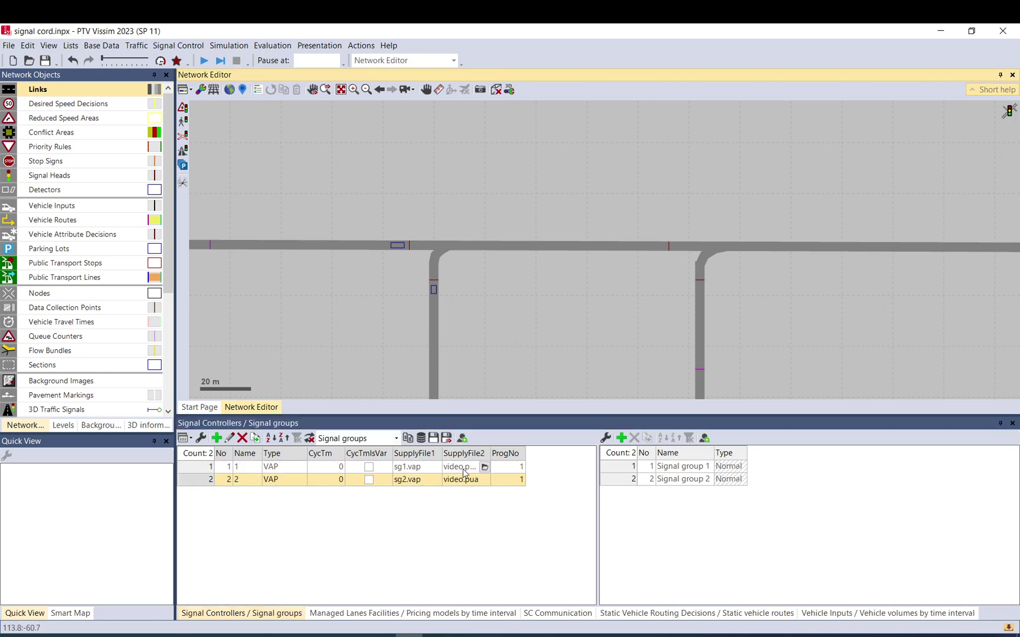
# - Open video.pua and review its signal groups, stages and two interstage blocks
pyautogui.click(484, 479)
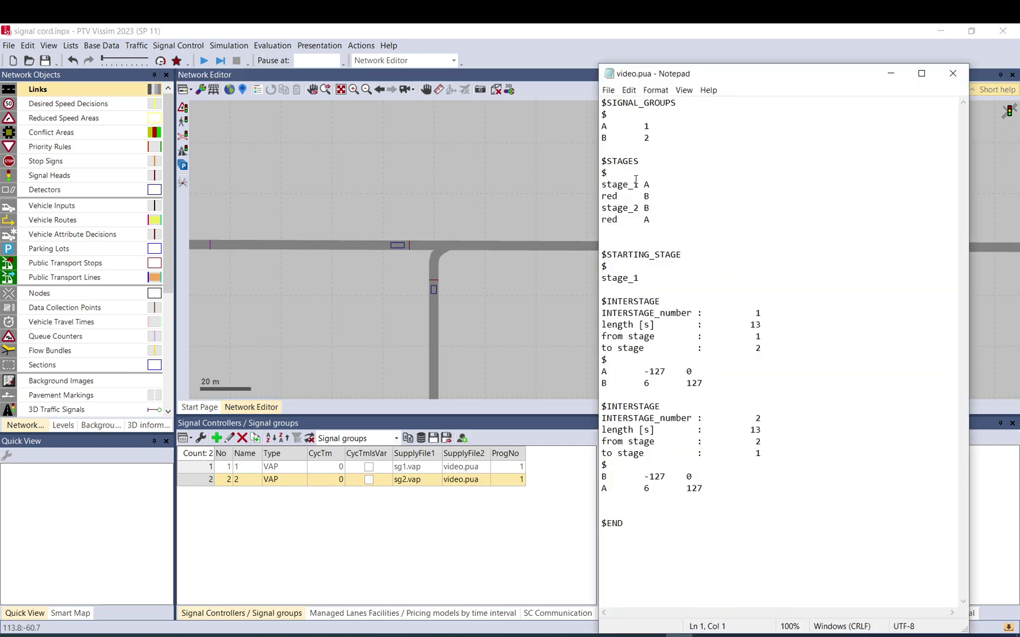
pyautogui.moveTo(601, 126); pyautogui.dragTo(663, 142)
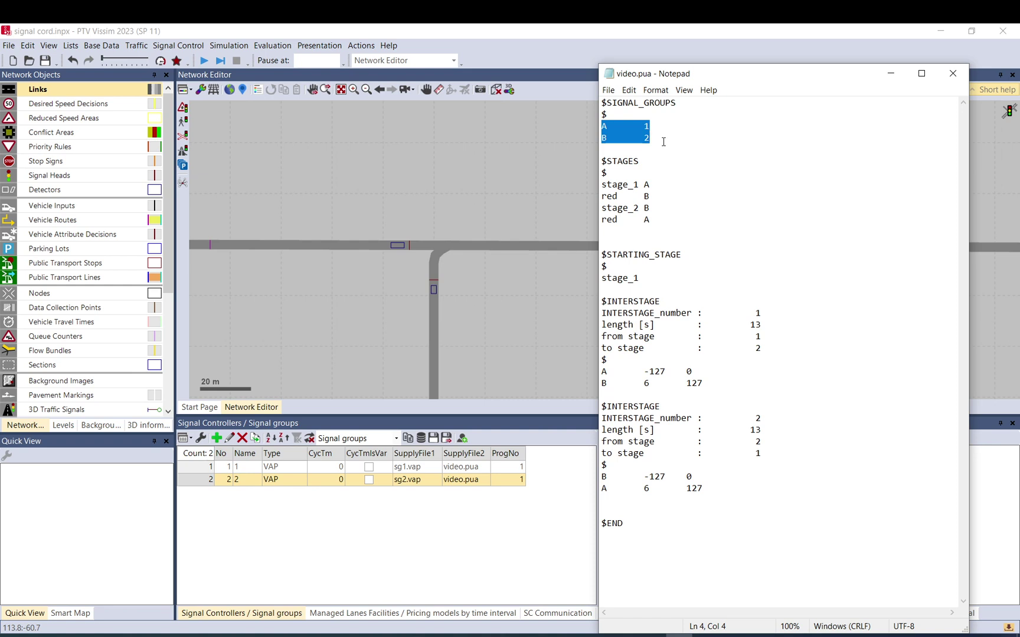
pyautogui.moveTo(602, 184); pyautogui.dragTo(663, 219)
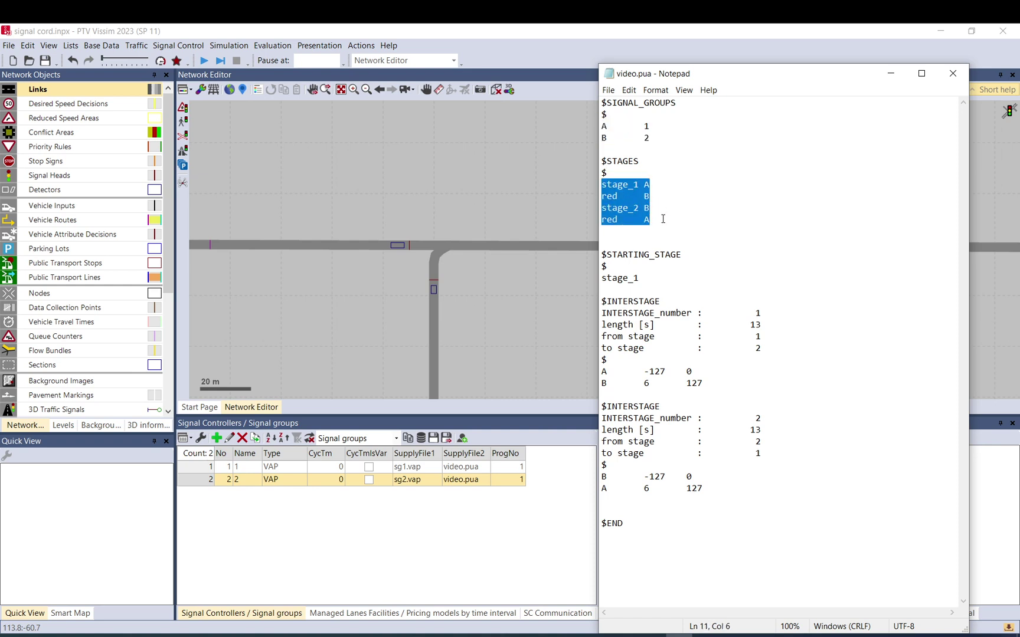
pyautogui.moveTo(642, 277); pyautogui.dragTo(601, 280)
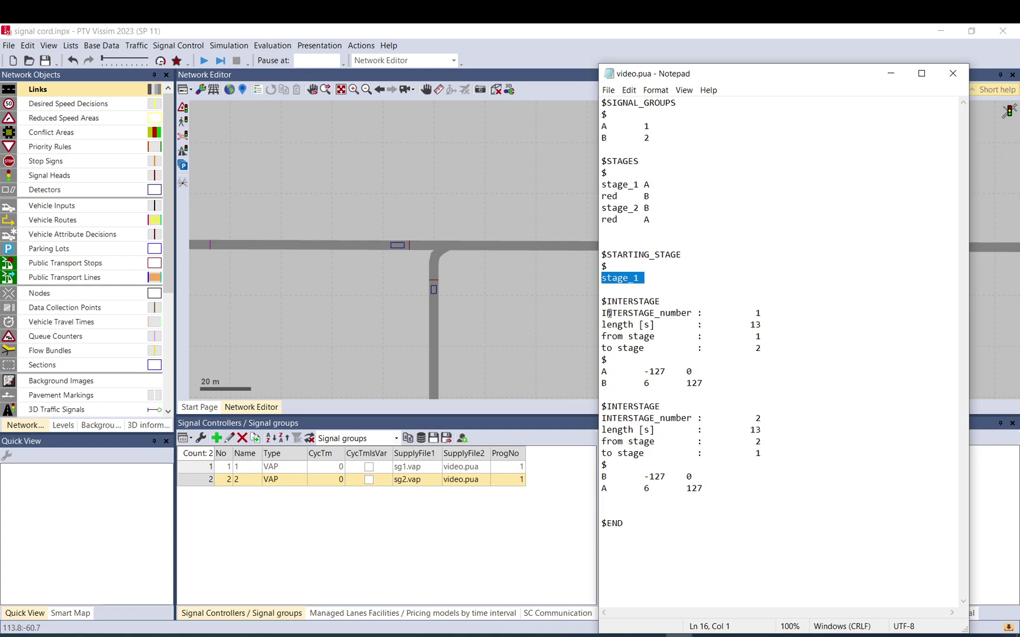
pyautogui.moveTo(603, 313); pyautogui.dragTo(772, 391)
pyautogui.moveTo(702, 488); pyautogui.dragTo(601, 407)
pyautogui.click(757, 336)
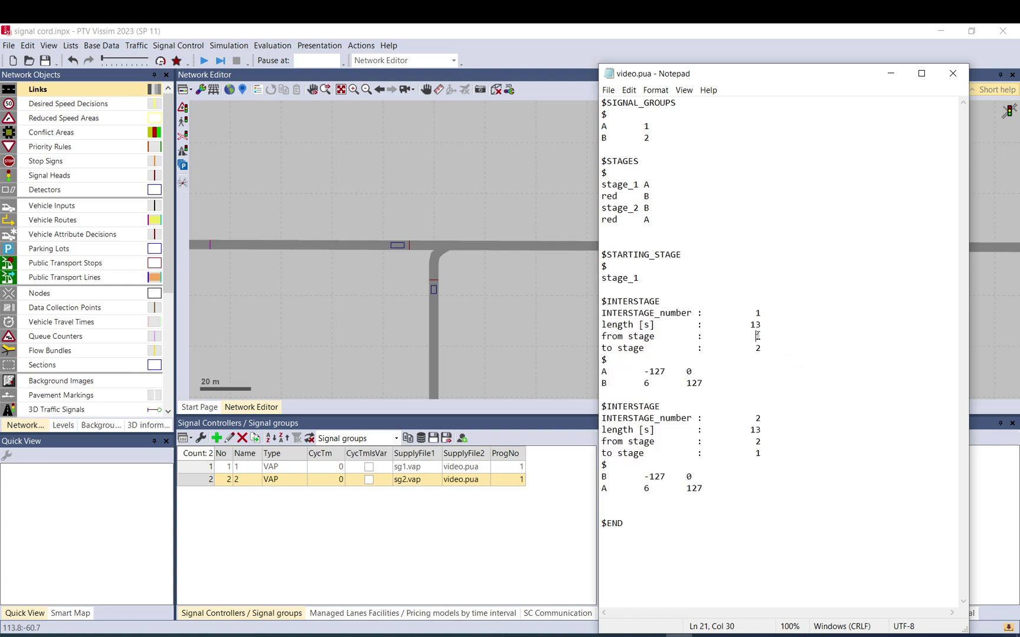
pyautogui.moveTo(757, 336); pyautogui.dragTo(762, 346)
pyautogui.moveTo(755, 442); pyautogui.dragTo(760, 451)
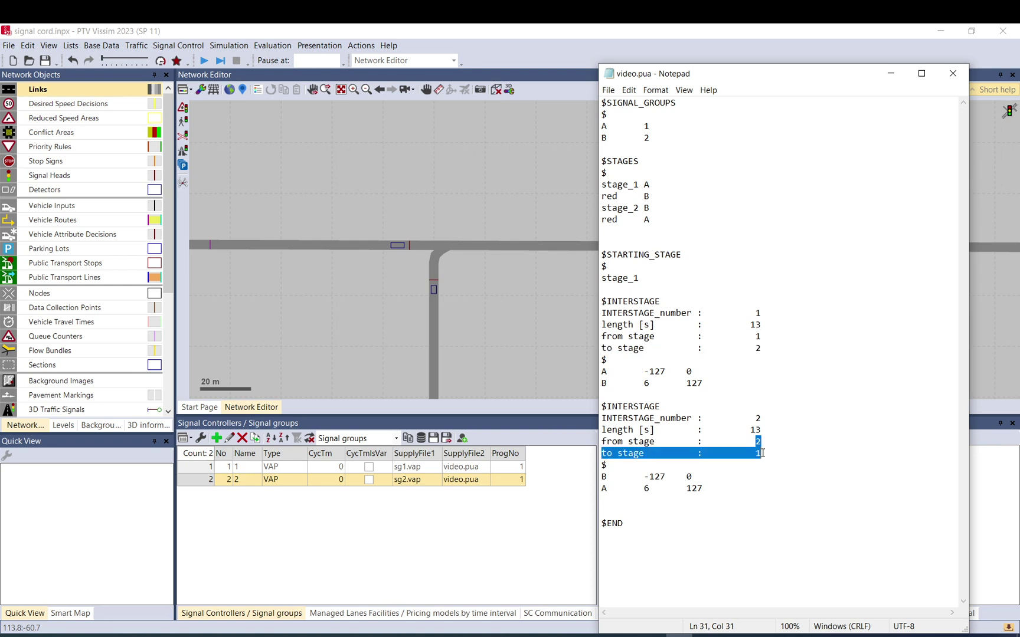
pyautogui.moveTo(645, 487); pyautogui.dragTo(653, 488)
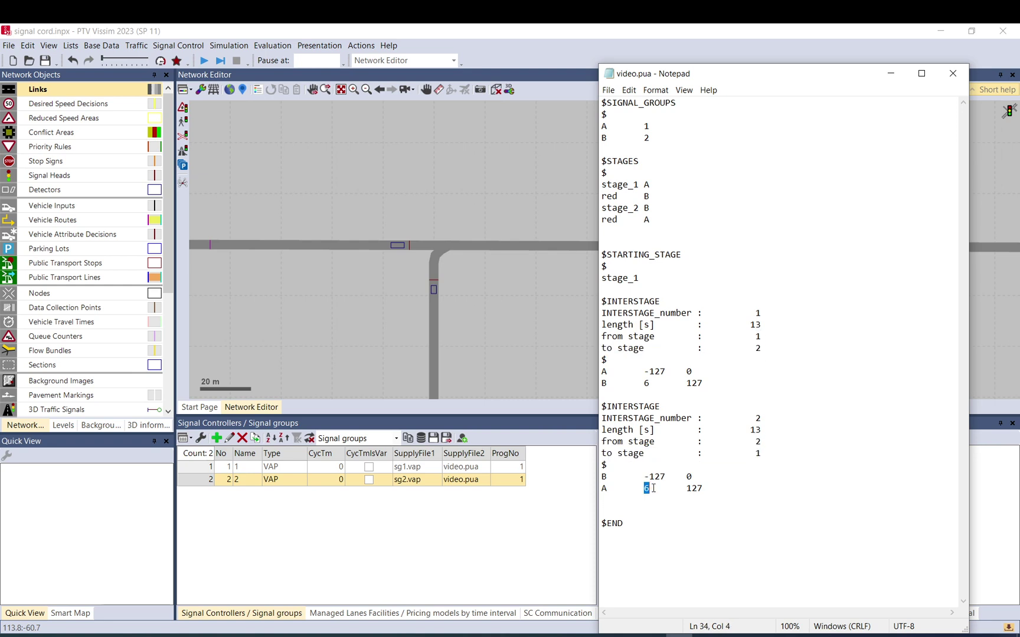
pyautogui.moveTo(651, 384); pyautogui.dragTo(644, 384)
pyautogui.moveTo(643, 489); pyautogui.dragTo(650, 488)
# - Change both interstage lengths from 13 to 12 seconds
pyautogui.moveTo(761, 327); pyautogui.dragTo(744, 325)
pyautogui.moveTo(761, 432); pyautogui.dragTo(745, 430)
pyautogui.click(757, 430)
pyautogui.press('Delete')
pyautogui.write('2')
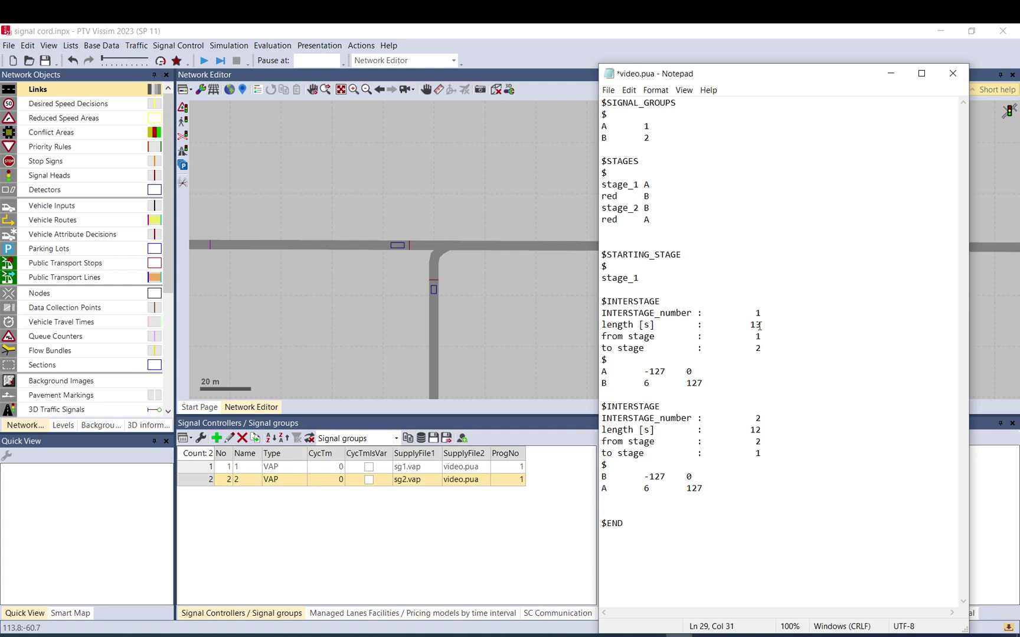
pyautogui.write('2')
pyautogui.click(765, 348)
# - Save video.pua and close Notepad
pyautogui.click(608, 89)
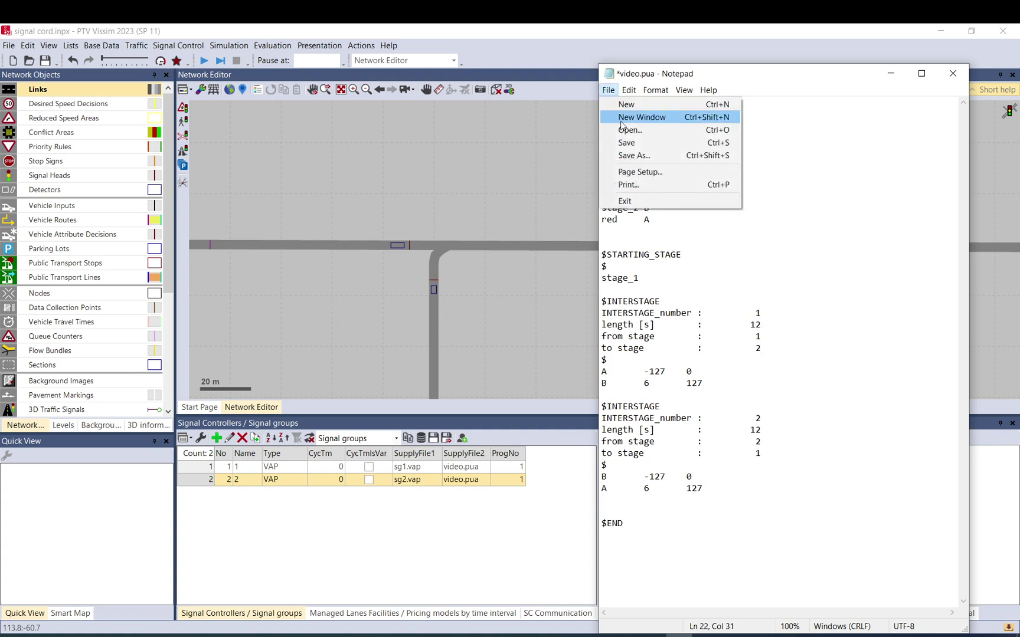
pyautogui.click(620, 141)
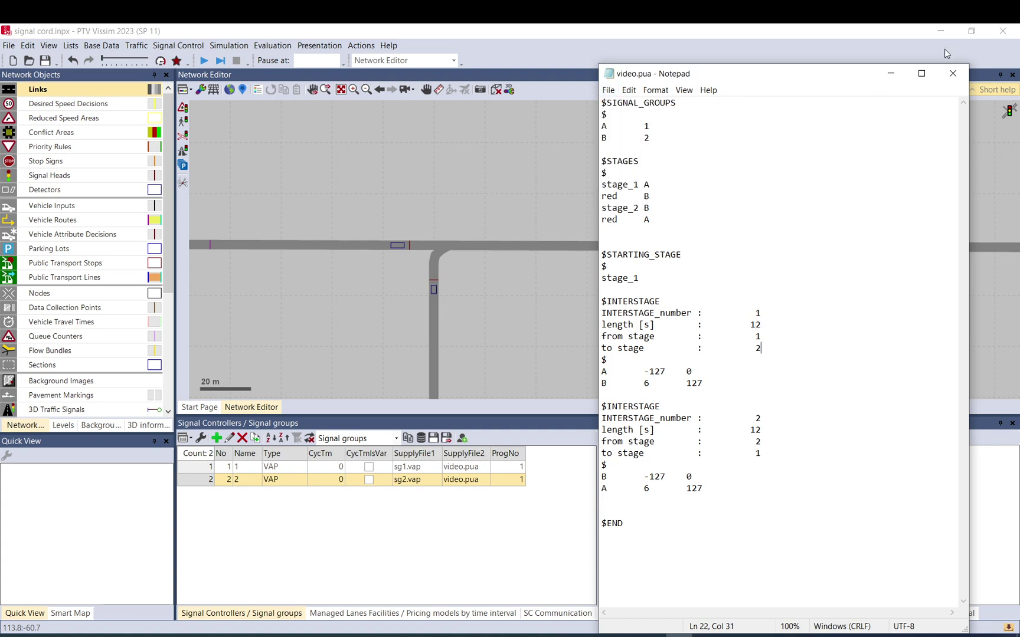
pyautogui.click(952, 73)
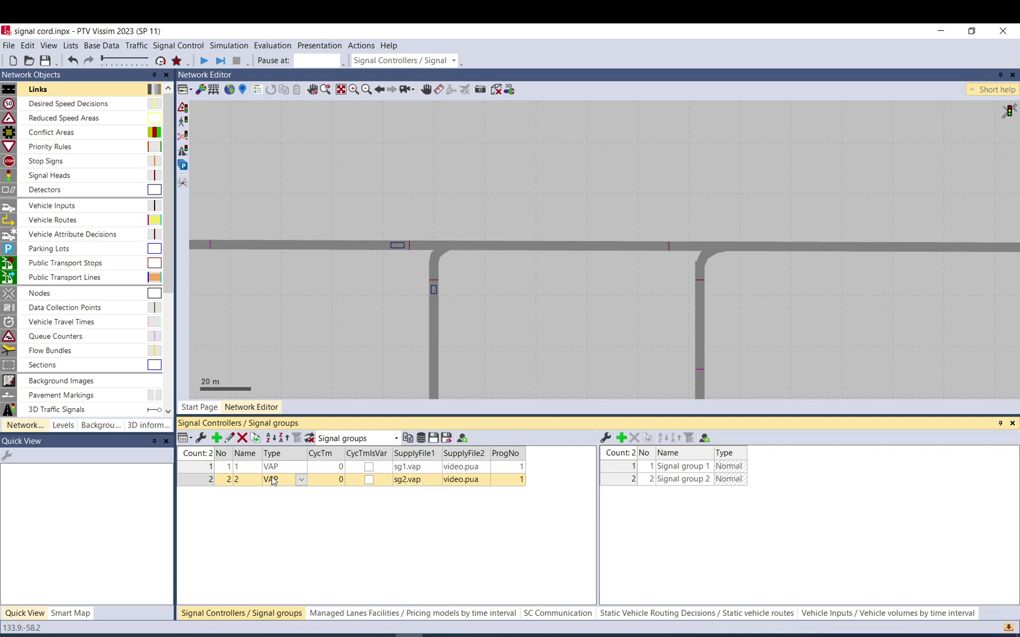
# - Switch from the sg2.vv window to the sg1.vv VisVAP logic window
pyautogui.click(652, 636)
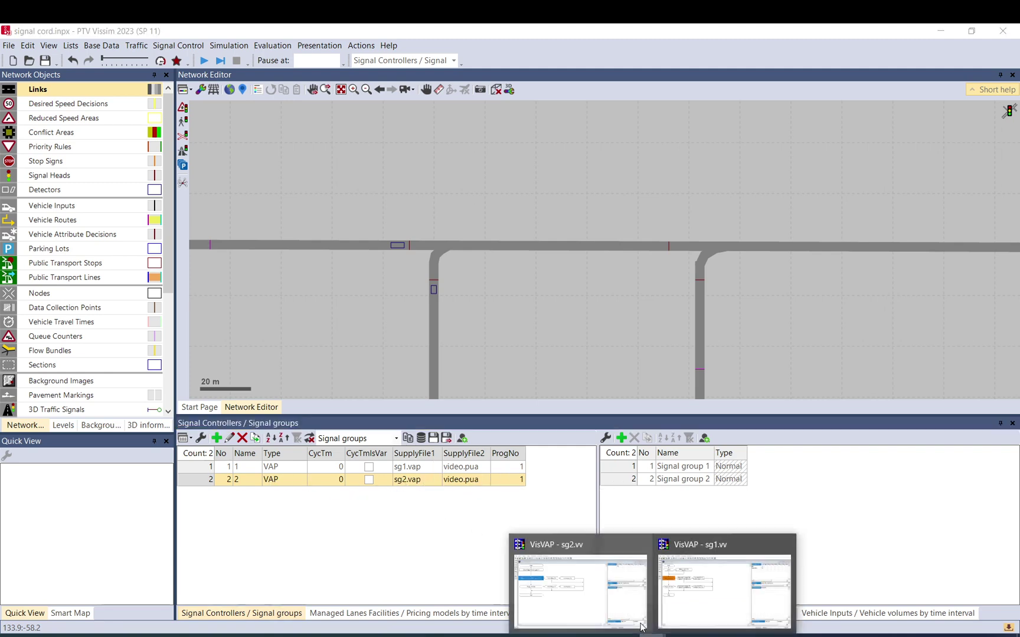
pyautogui.click(602, 593)
pyautogui.click(652, 635)
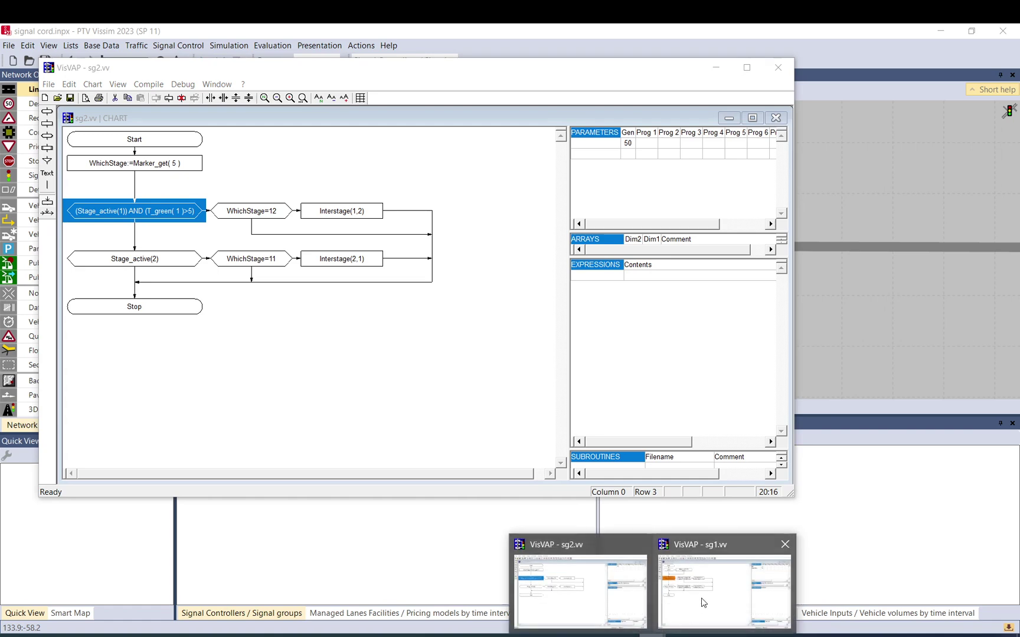
pyautogui.click(700, 597)
# - Maximize VisVAP, zoom in twice on the sg1.vv flowchart, and maximize the CHART window
pyautogui.doubleClick(369, 118)
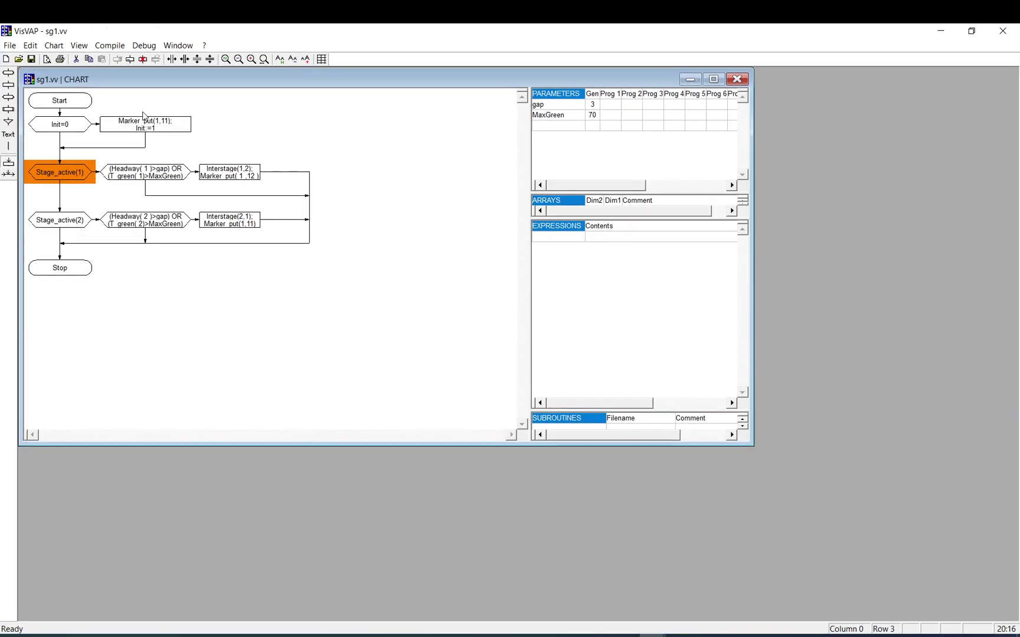
pyautogui.click(251, 59)
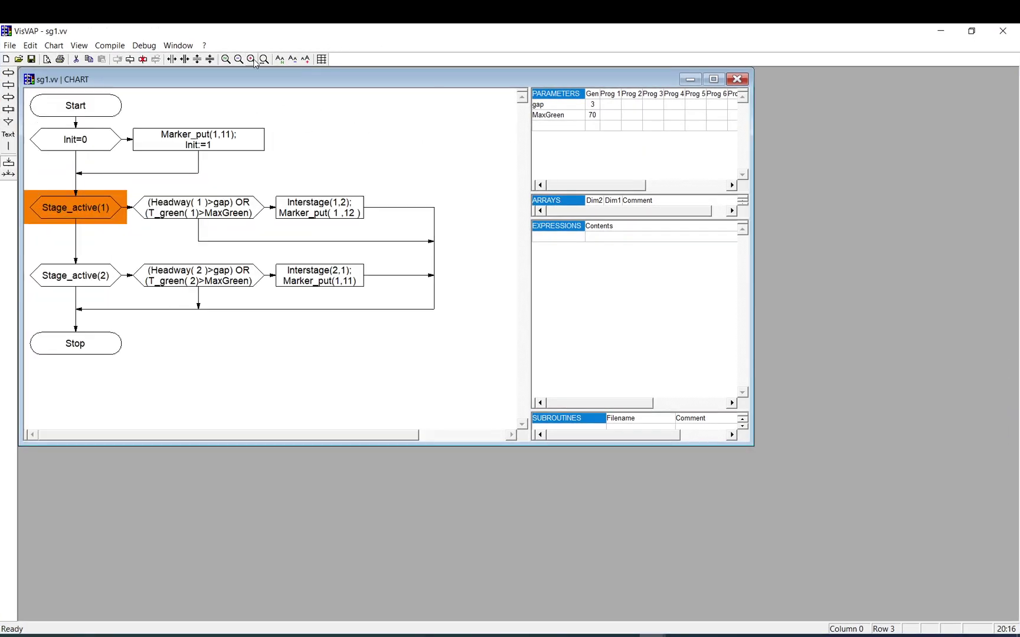
pyautogui.click(252, 59)
pyautogui.click(713, 80)
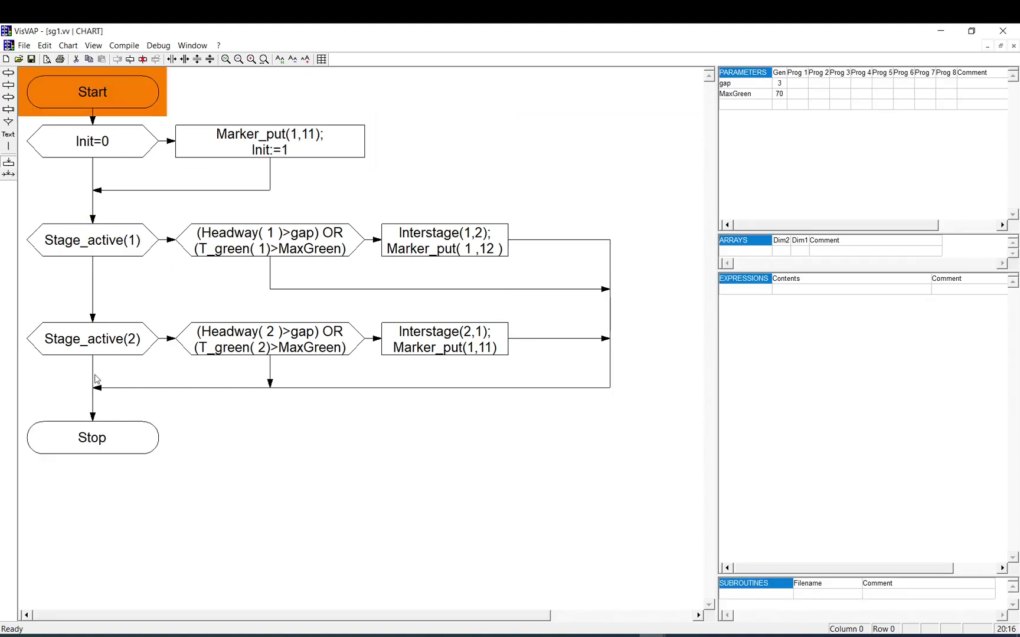
# - Select the stage branches, from Stage_active(1) through the Headway(1) condition
pyautogui.moveTo(81, 92); pyautogui.dragTo(598, 372)
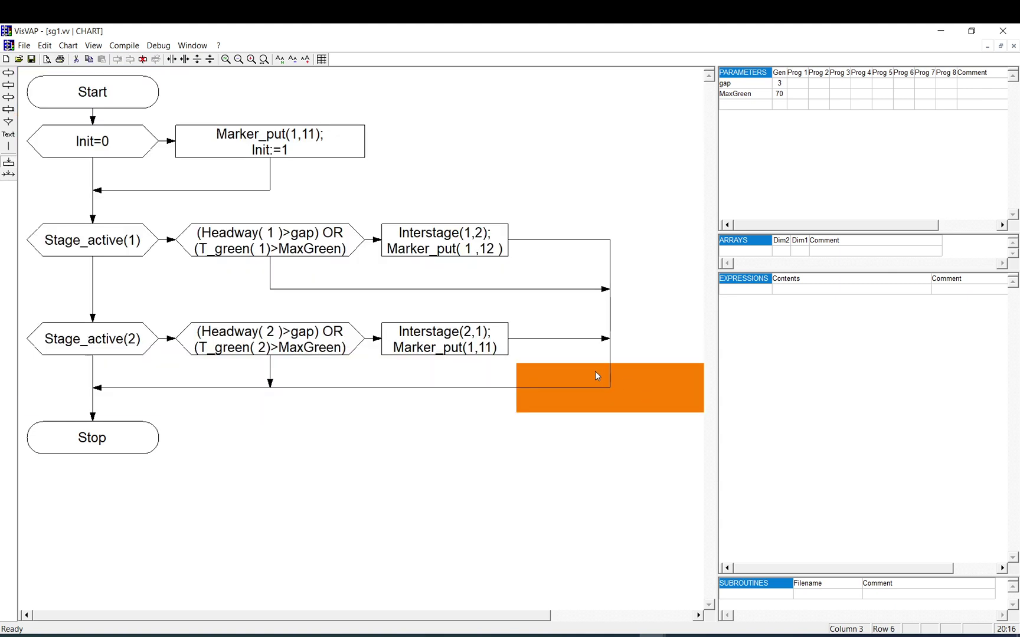
pyautogui.moveTo(175, 242); pyautogui.dragTo(132, 249)
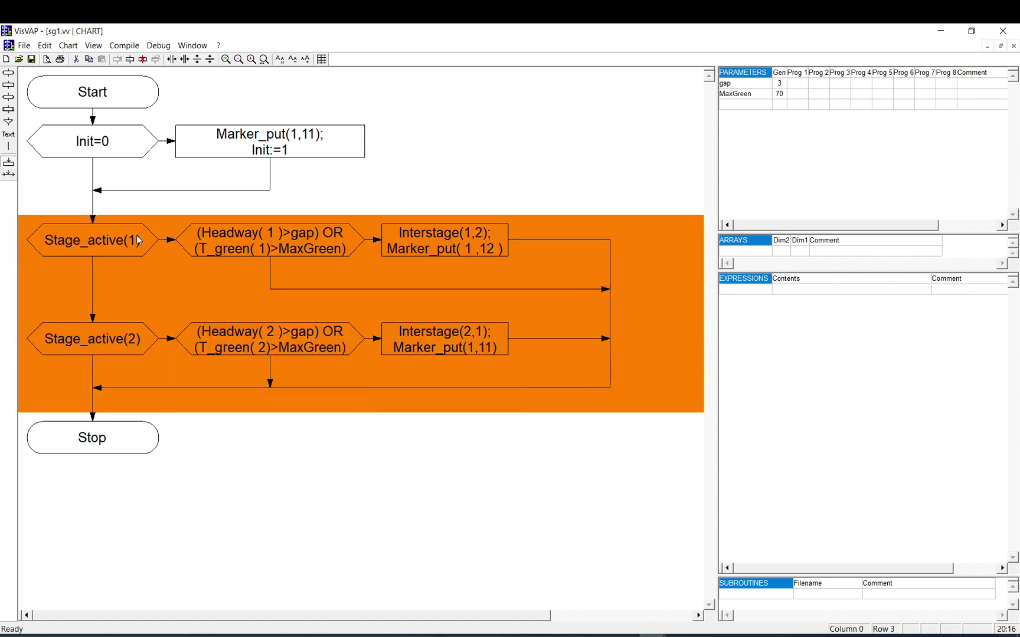
pyautogui.click(137, 239)
pyautogui.moveTo(521, 390); pyautogui.dragTo(136, 237)
pyautogui.click(177, 260)
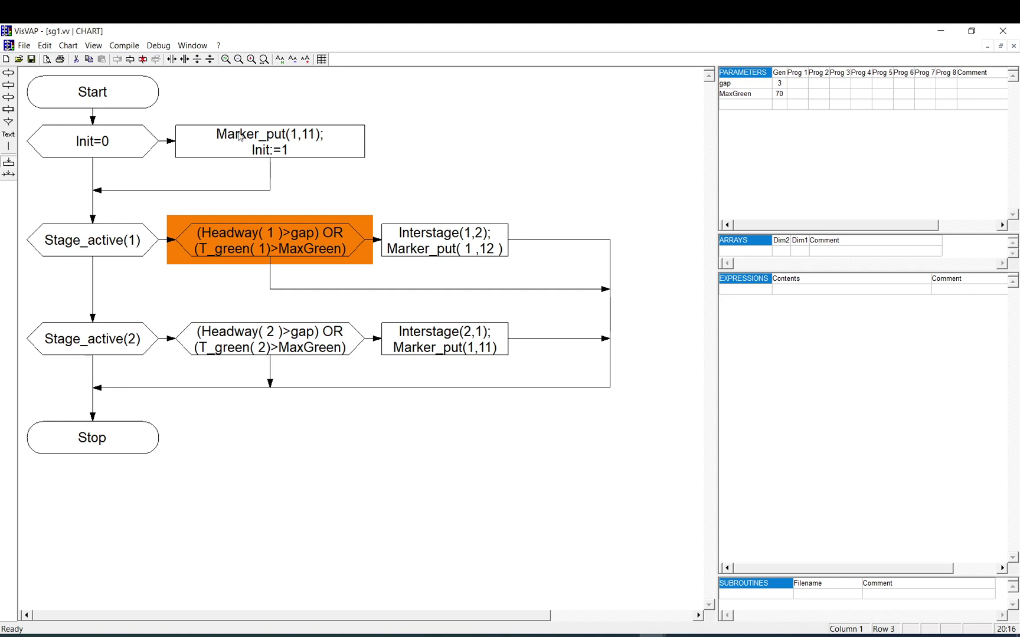
pyautogui.click(127, 214)
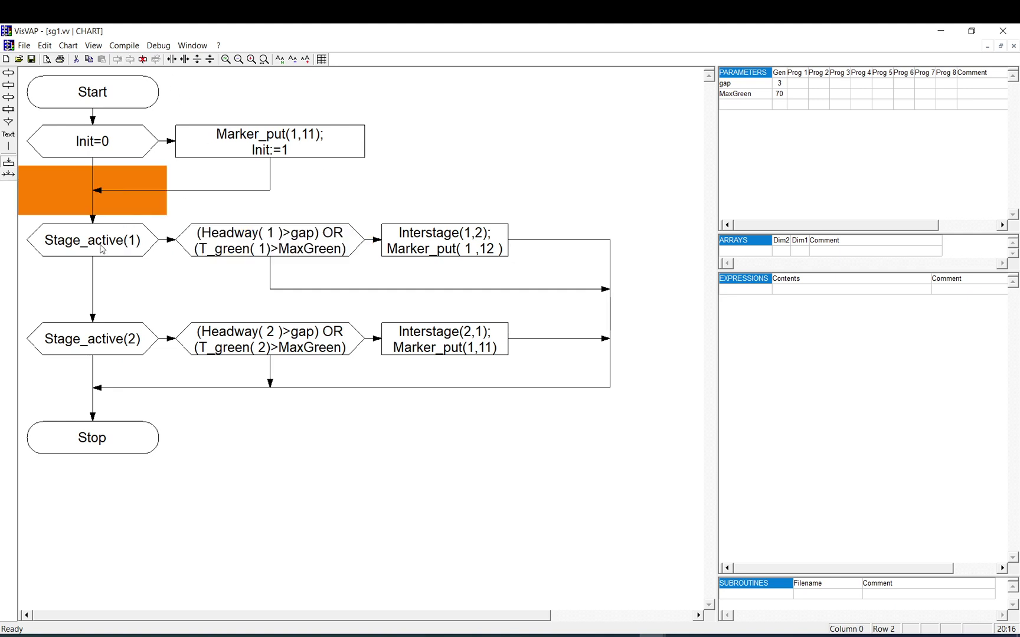
pyautogui.moveTo(91, 245); pyautogui.dragTo(212, 240)
pyautogui.click(292, 242)
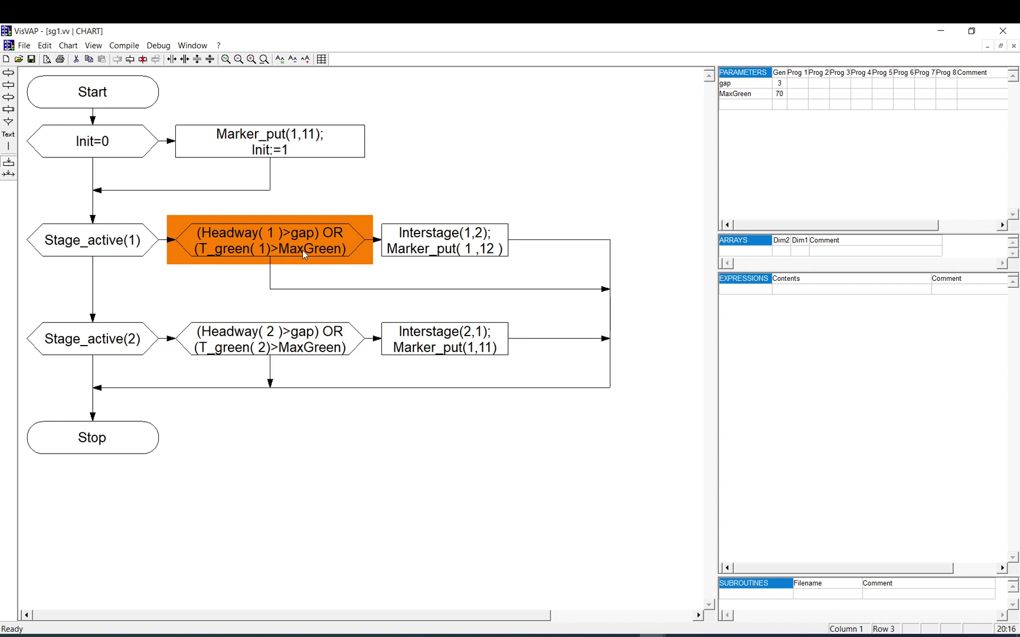
# - Edit the Headway(1) condition, highlighting its headway gap and MaxGreen parts
pyautogui.doubleClick(223, 234)
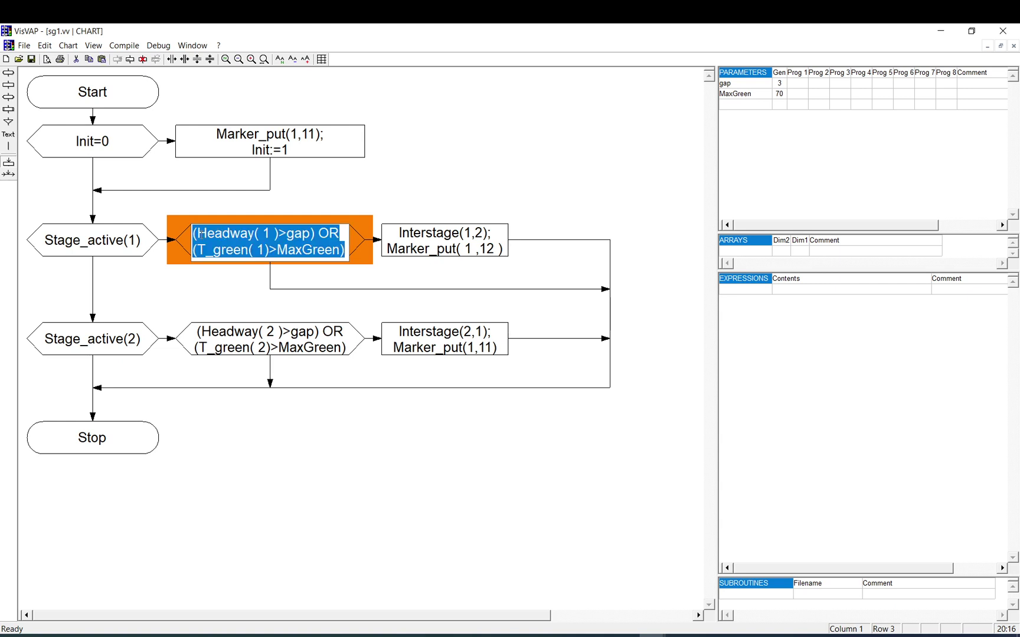
pyautogui.moveTo(194, 232); pyautogui.dragTo(400, 233)
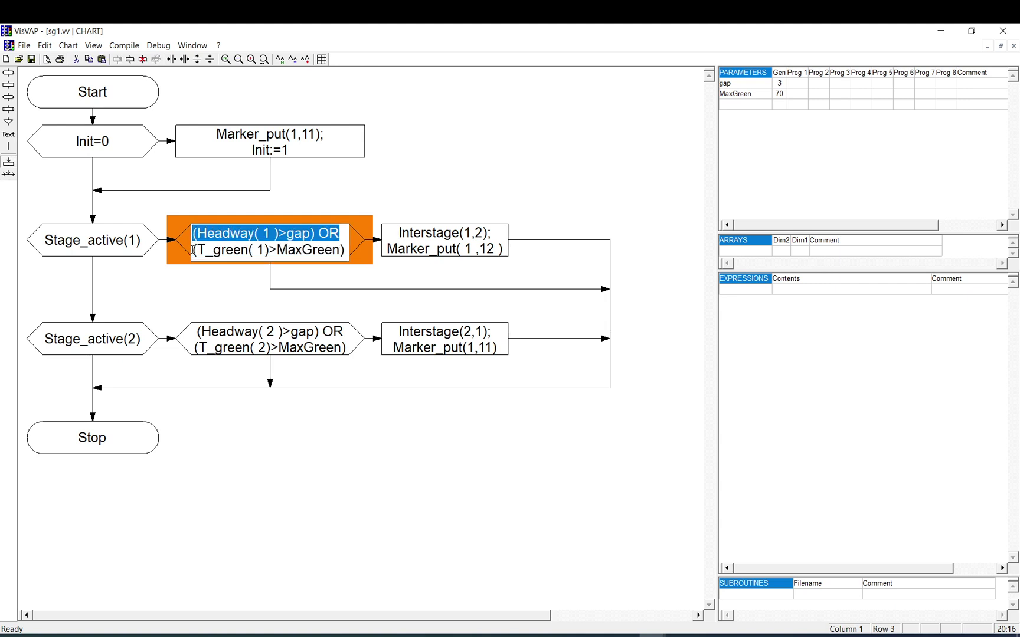
pyautogui.moveTo(193, 250); pyautogui.dragTo(348, 250)
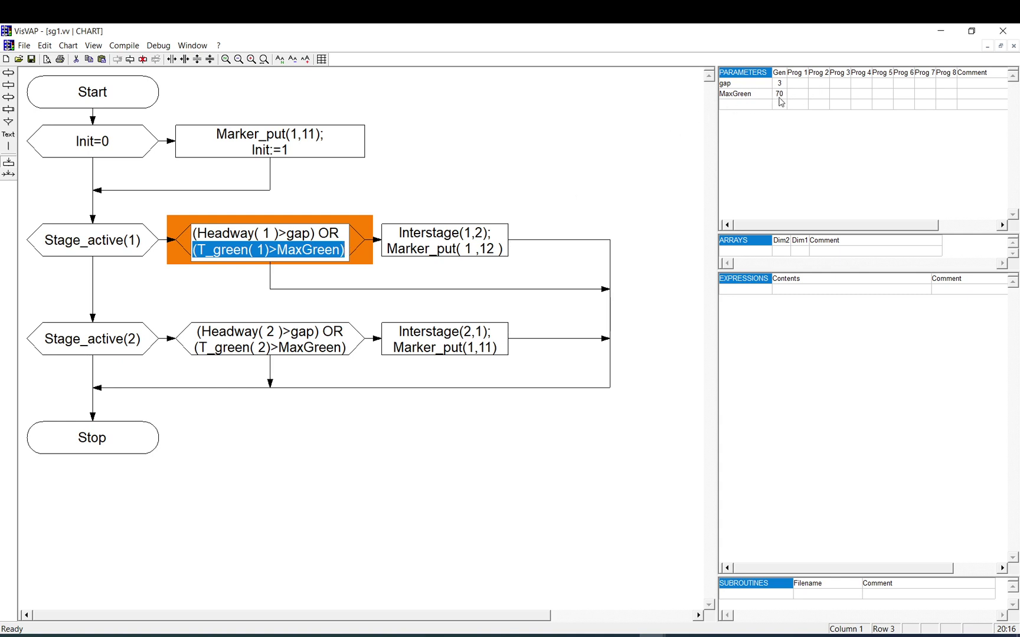
# - Edit the Interstage(1,2) action text, highlight the Interstage(1,2) call, then leave edit mode
pyautogui.doubleClick(433, 238)
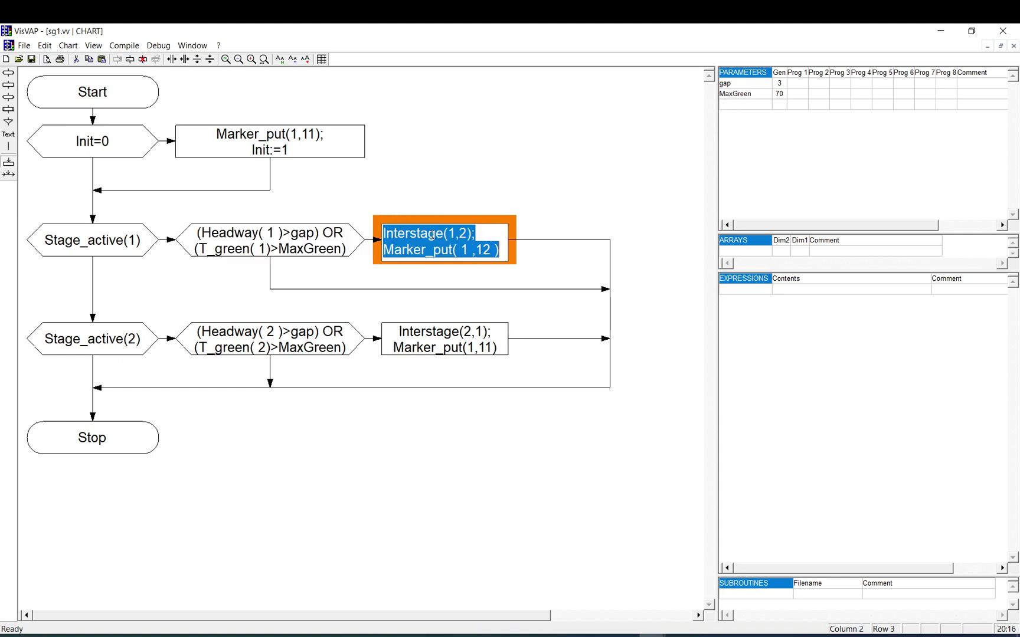
pyautogui.moveTo(487, 234); pyautogui.dragTo(383, 233)
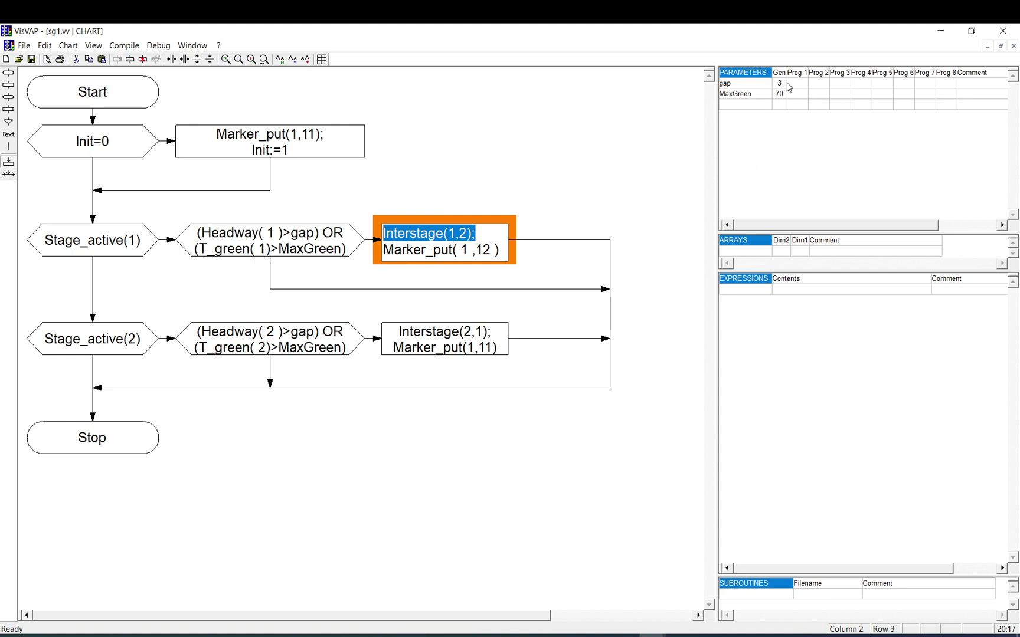
pyautogui.click(363, 244)
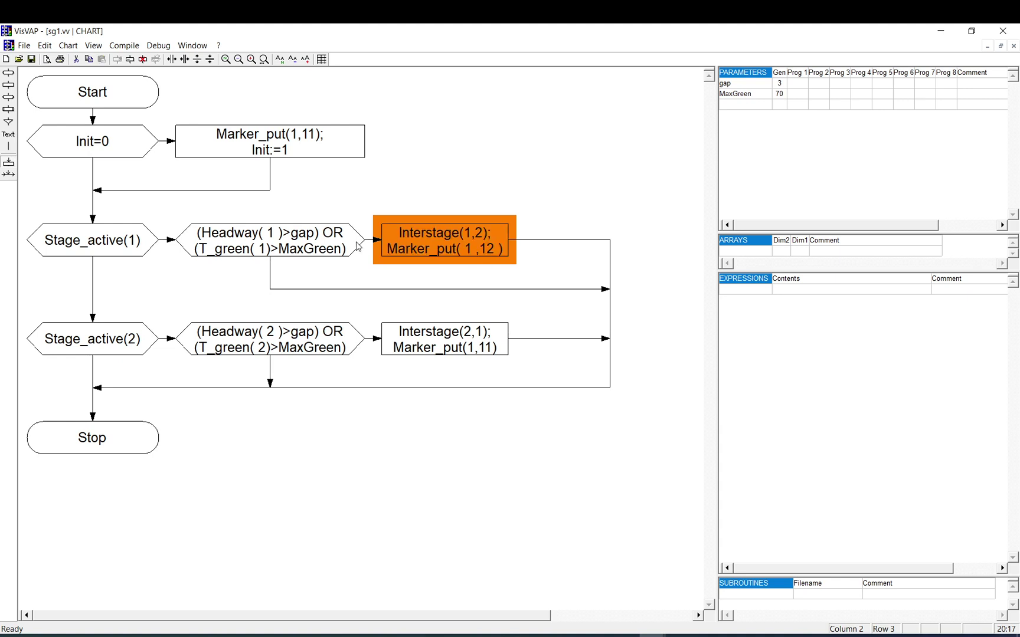
# - Reopen the Interstage(1,2) action for editing and highlight the Marker_put(1,12) line
pyautogui.click(274, 250)
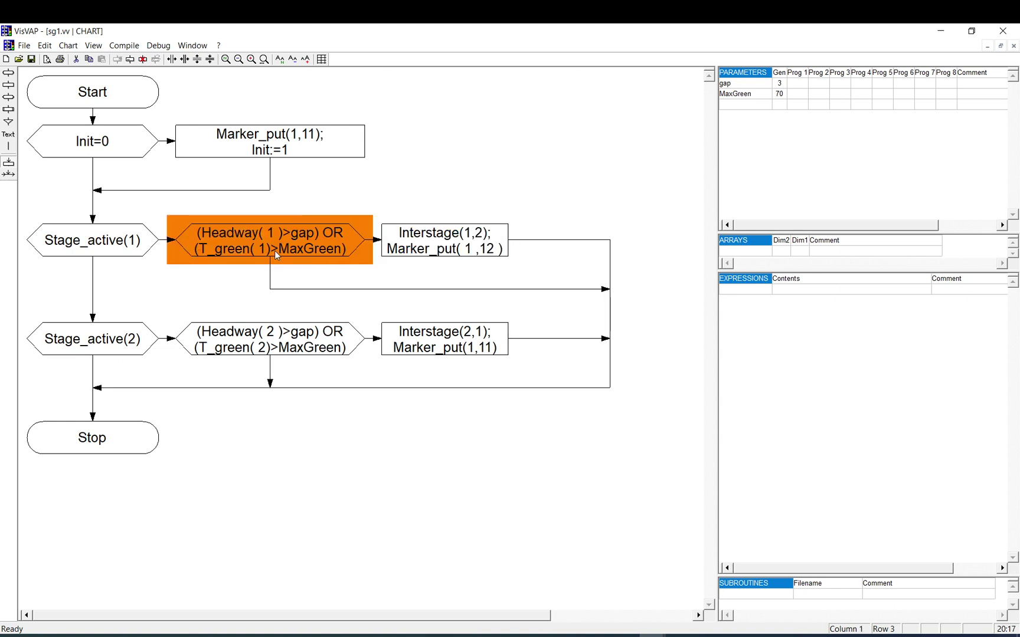
pyautogui.click(455, 232)
pyautogui.click(456, 233)
pyautogui.keyDown('shift'); pyautogui.click(488, 233); pyautogui.keyUp('shift')
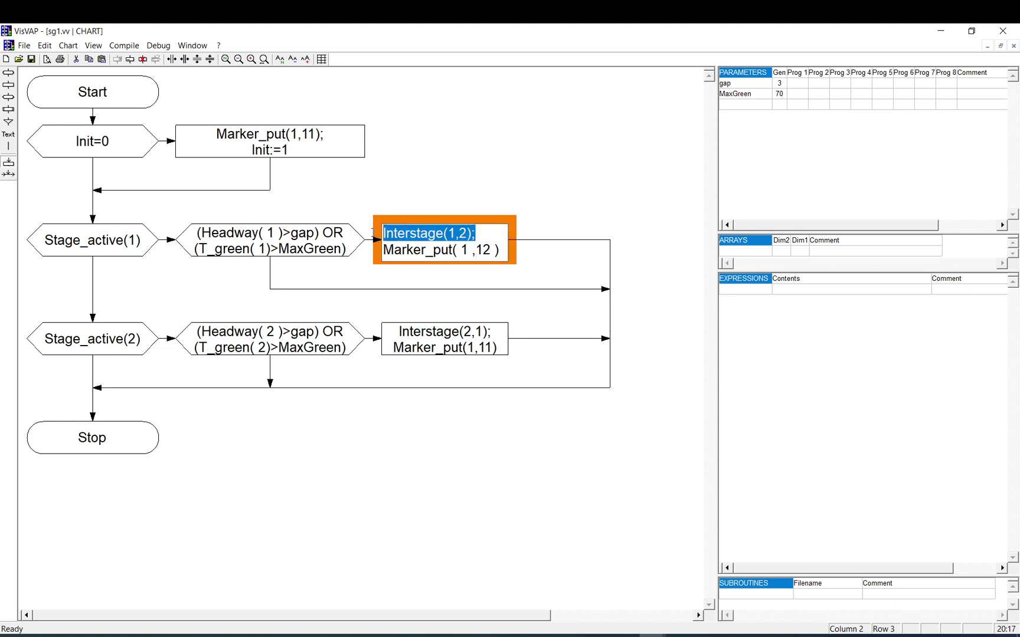
pyautogui.moveTo(501, 250); pyautogui.dragTo(370, 258)
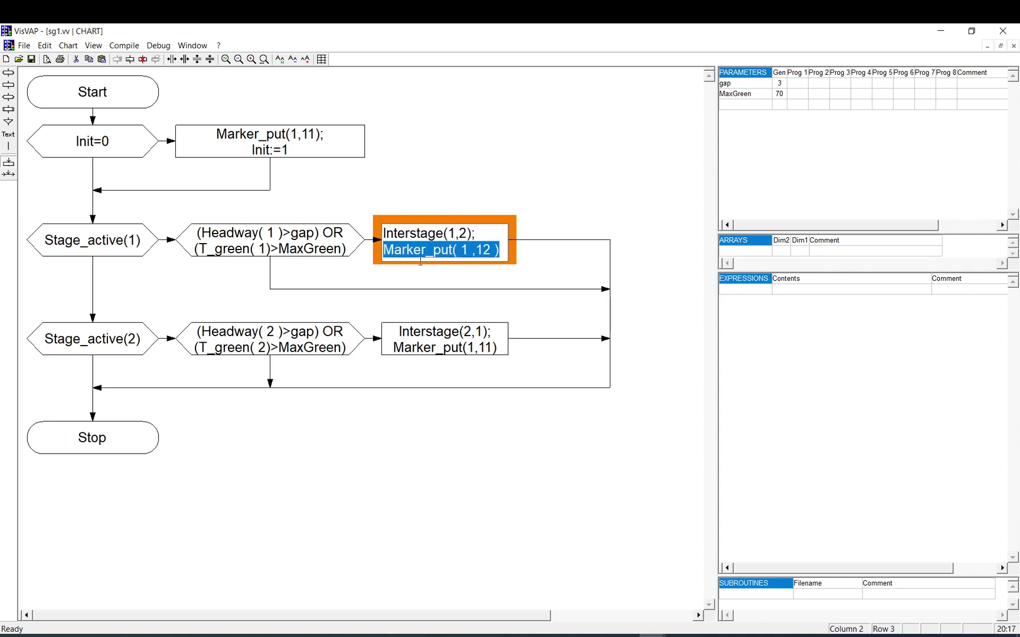
pyautogui.moveTo(453, 251); pyautogui.dragTo(394, 251)
# - Insert the General group's Put marker function, Marker_put(<no>, <value>), into the stage-1 action text
pyautogui.rightClick(500, 241)
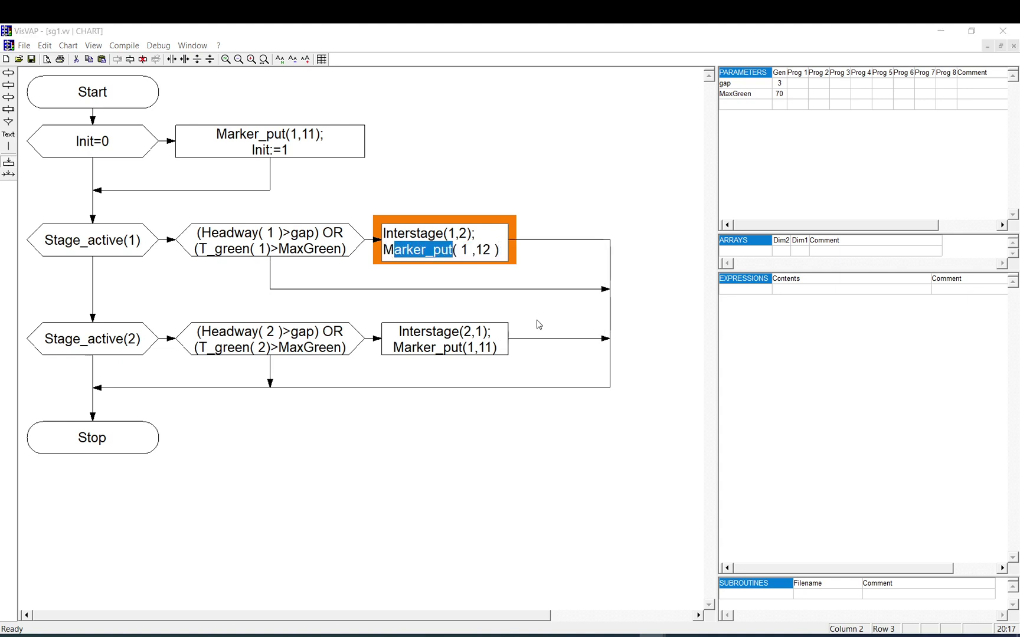
pyautogui.click(539, 323)
pyautogui.click(409, 270)
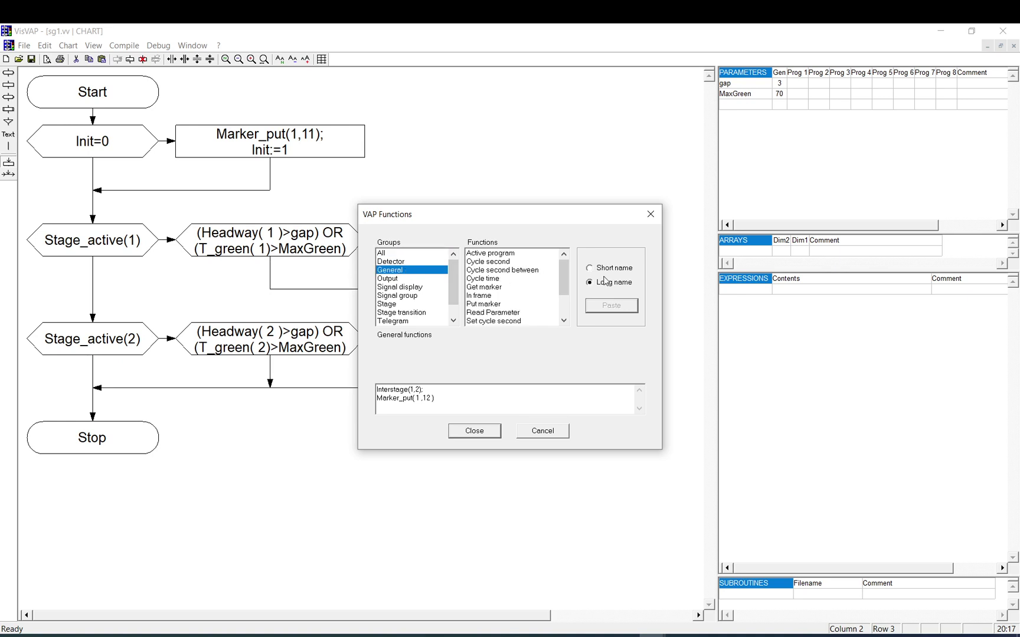
pyautogui.moveTo(567, 280); pyautogui.dragTo(567, 284)
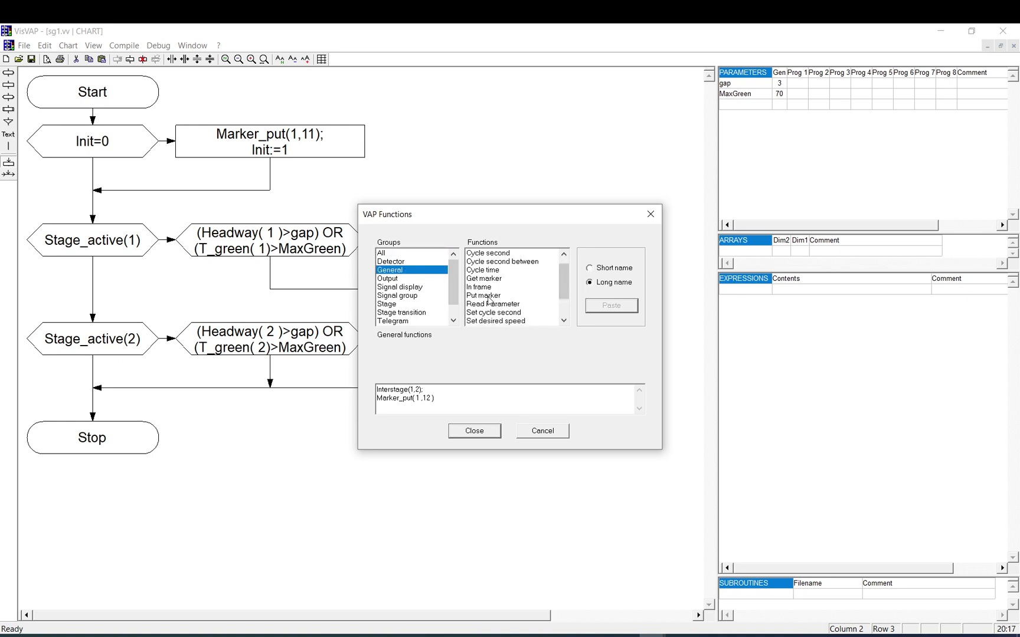
pyautogui.click(487, 296)
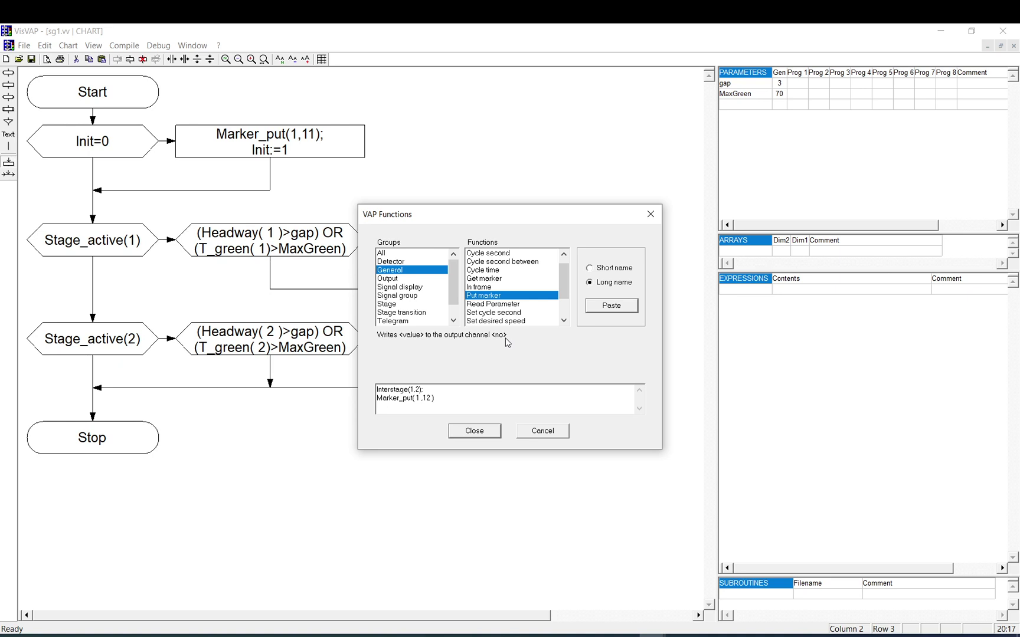
pyautogui.doubleClick(493, 300)
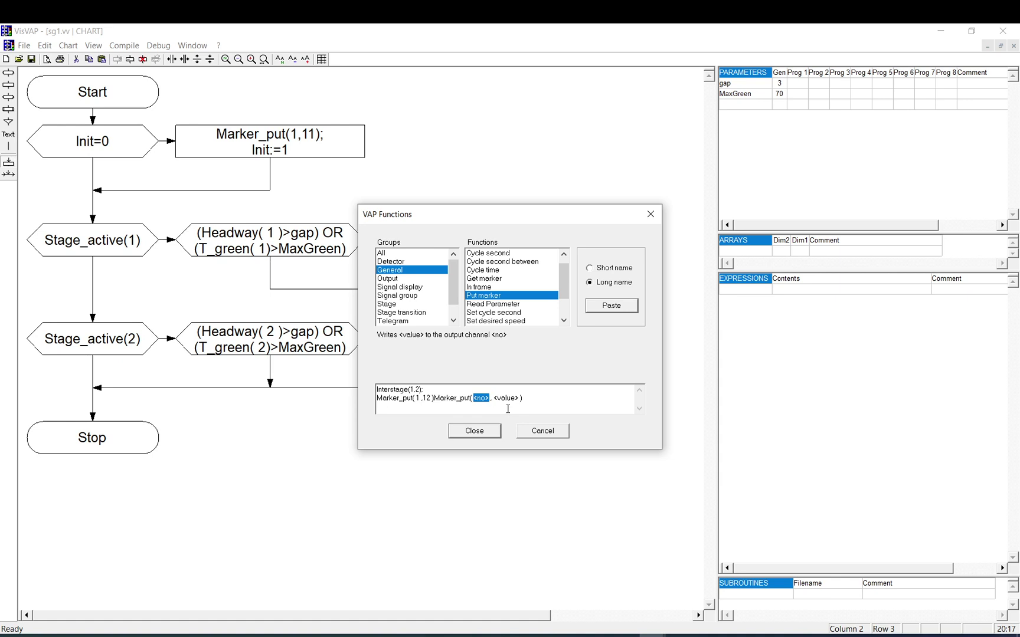